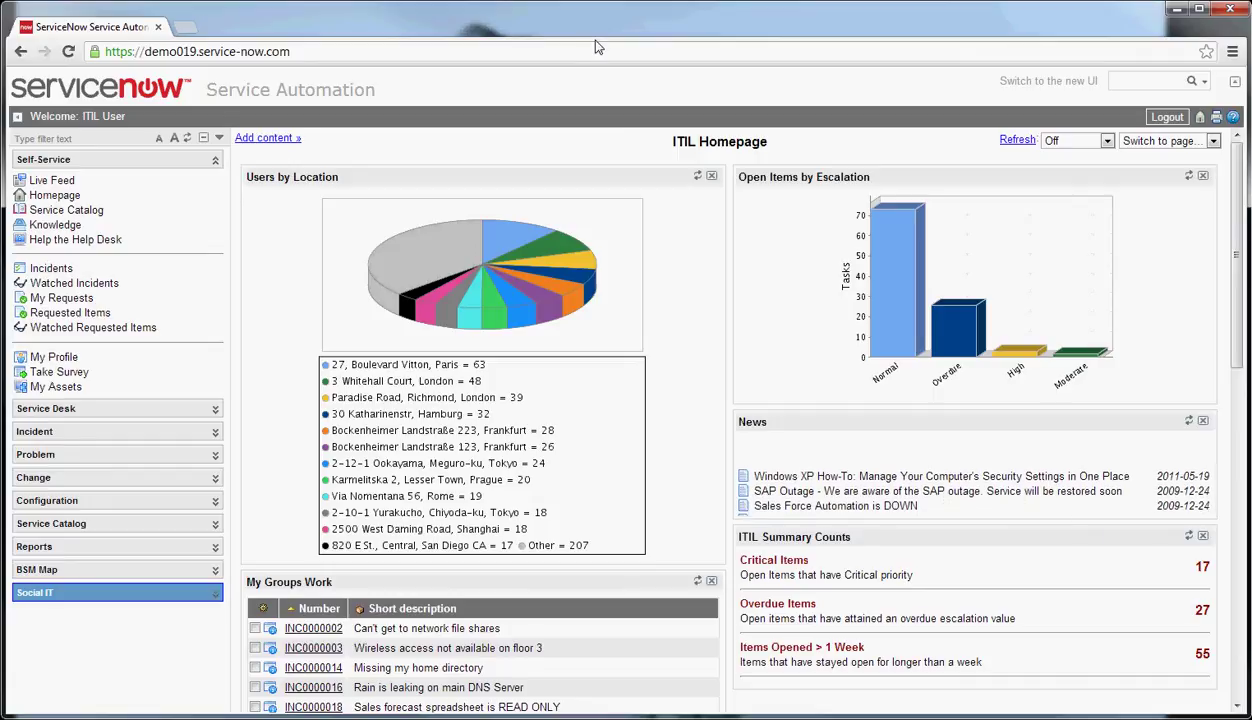
Filter the application navigator by "configu" and open the list of all base configuration items
click(58, 140)
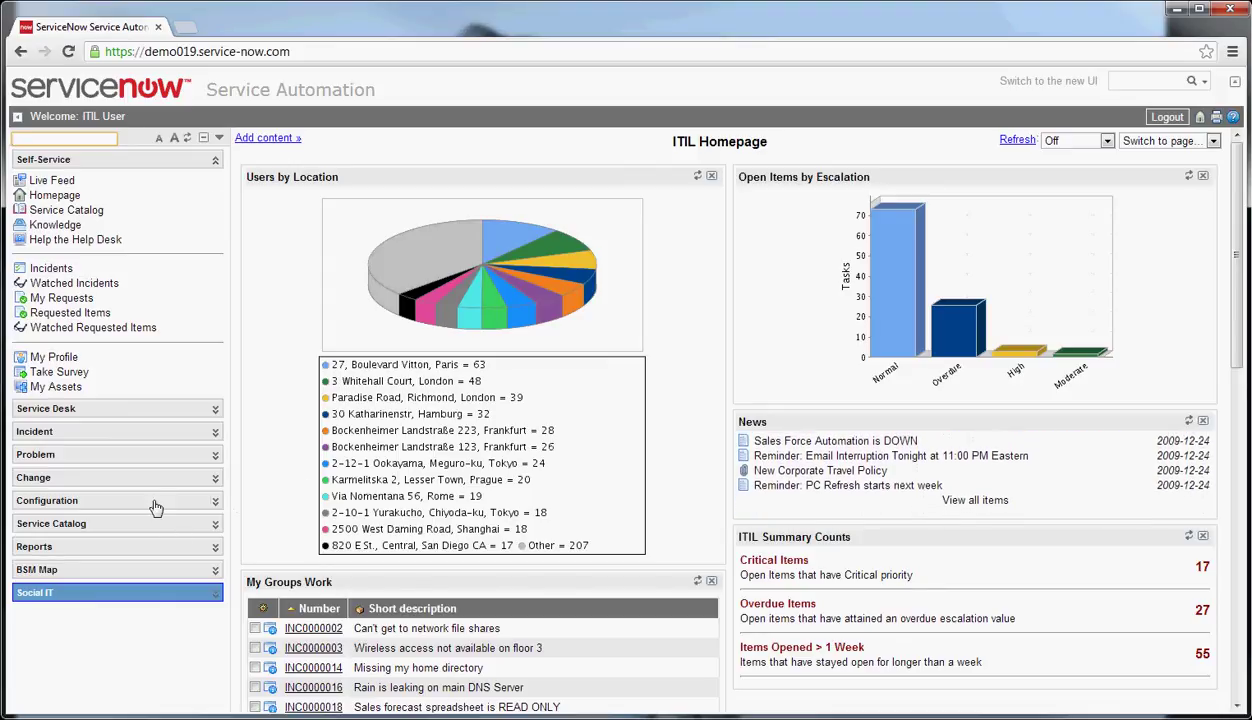
text(con)
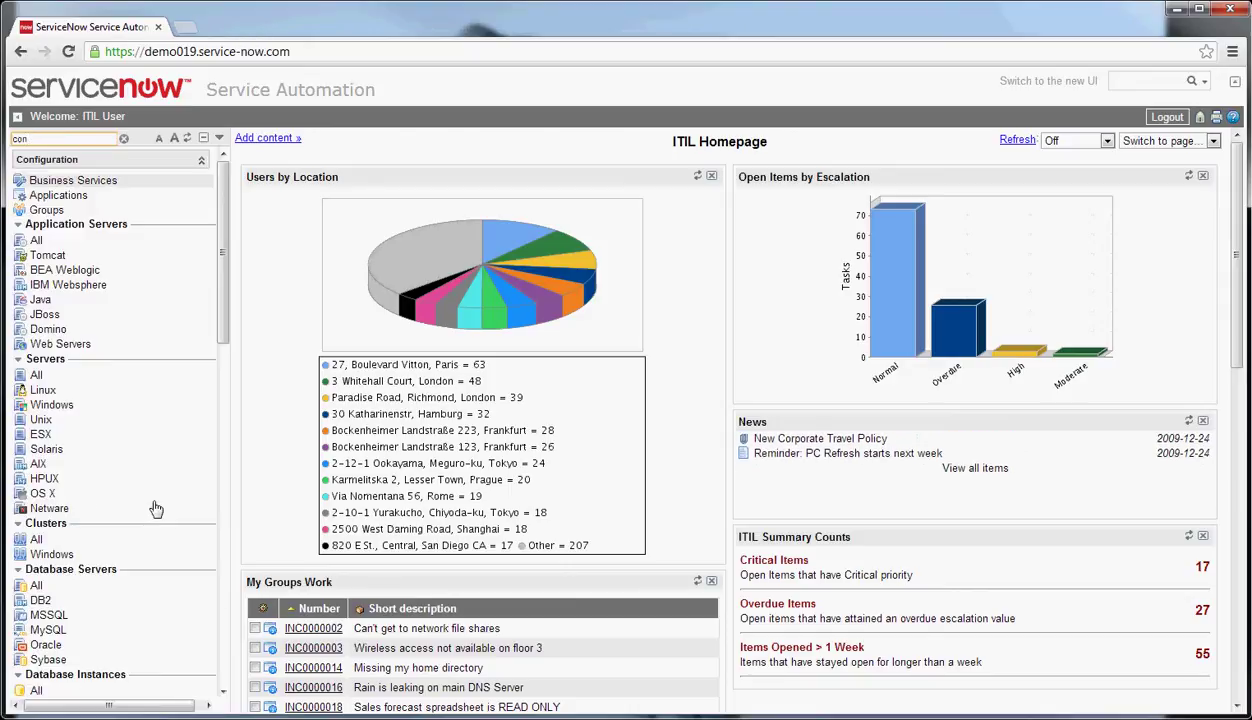
text(figu)
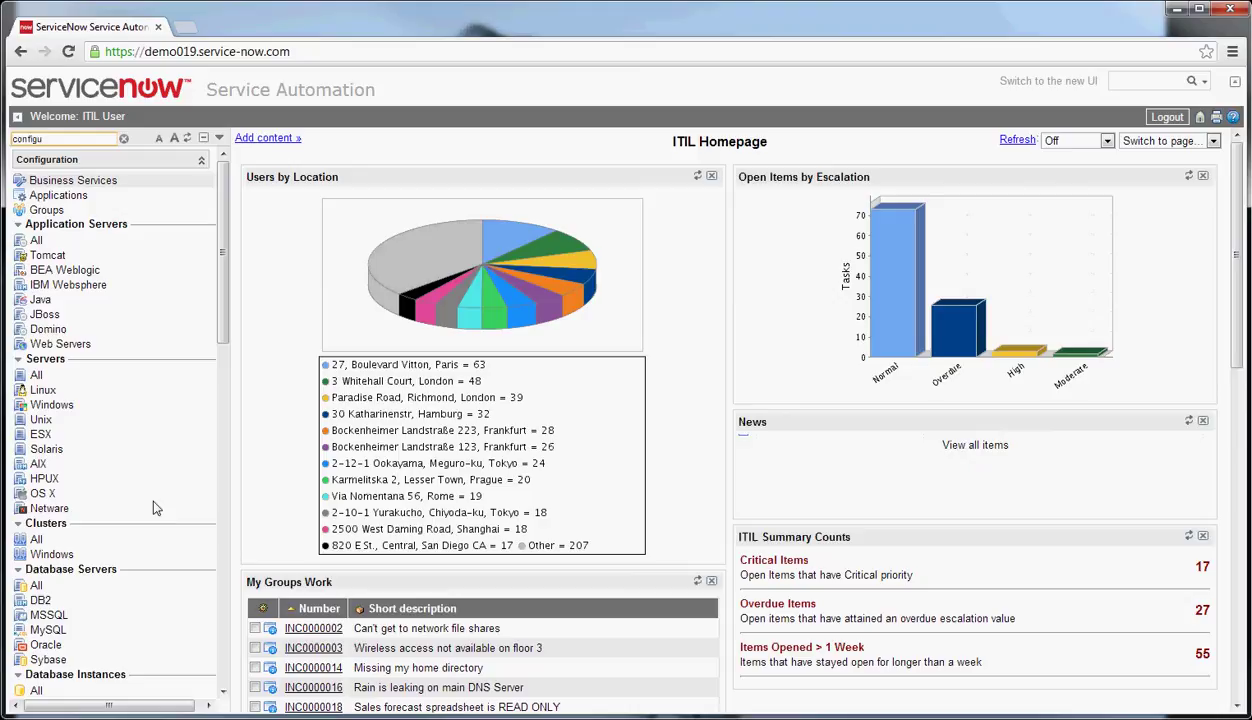
scroll(168, 460, down, 5)
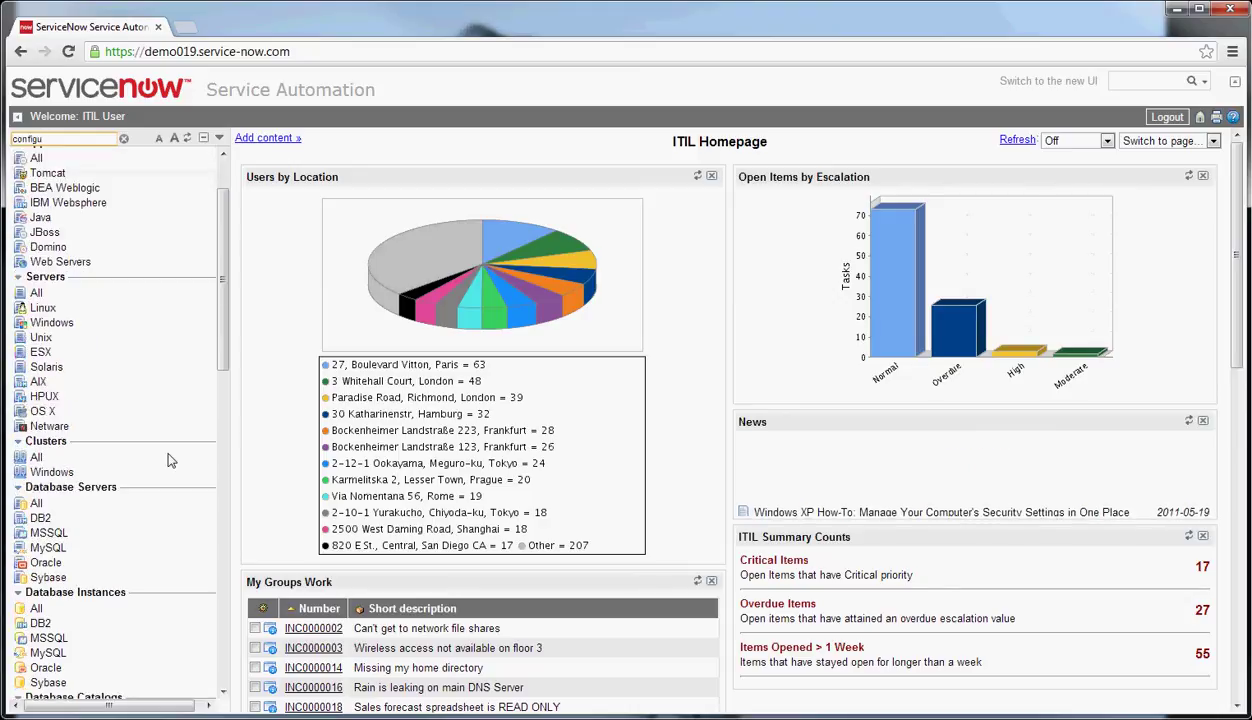
scroll(168, 460, down, 5)
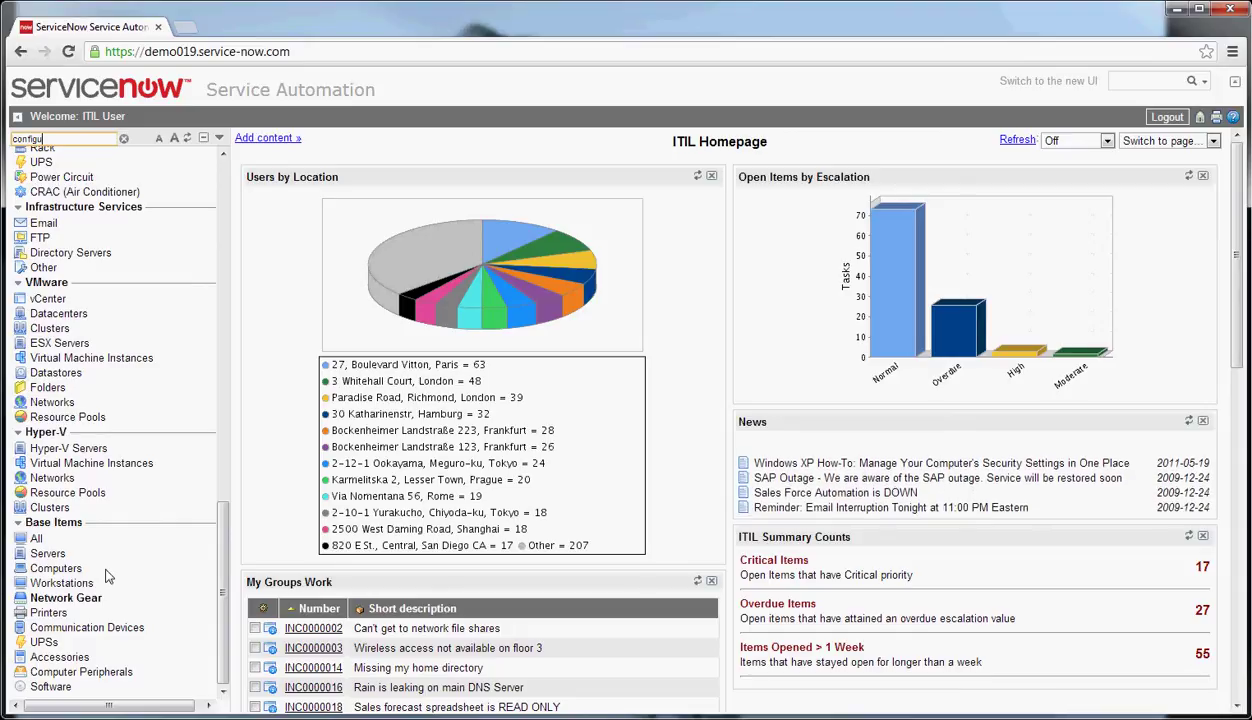
click(37, 541)
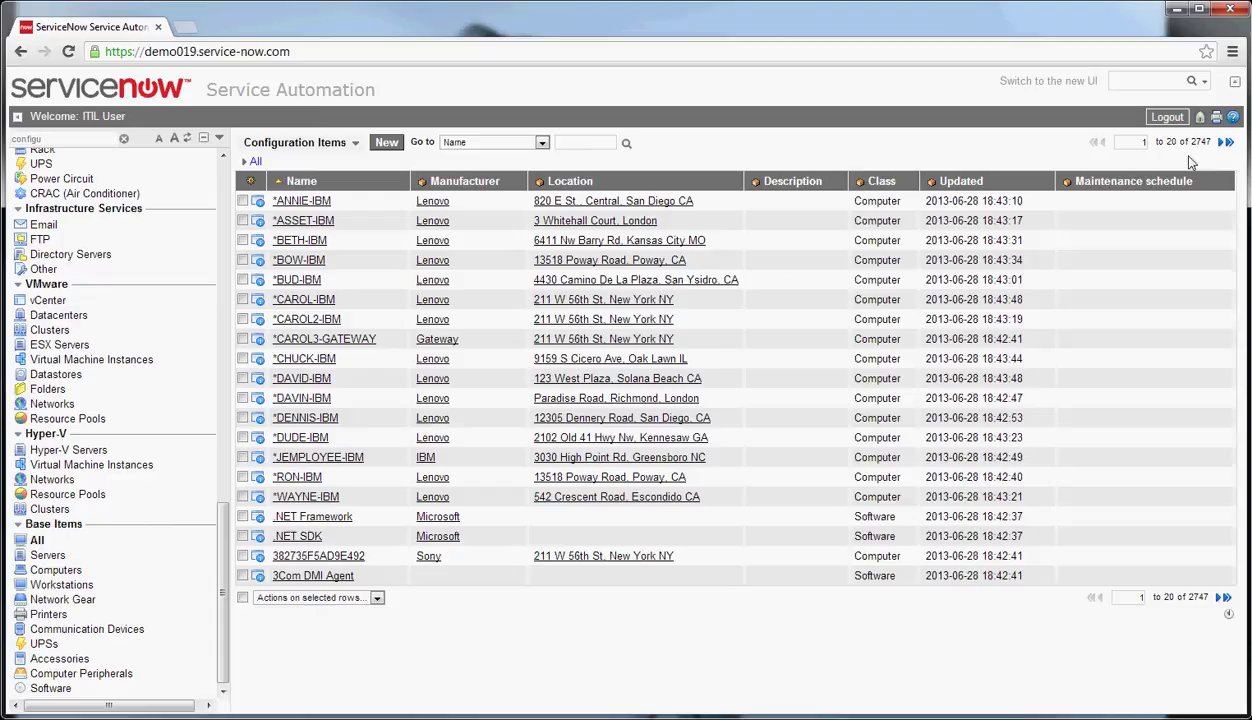
Browse the Servers, Computers and Workstations lists under the base items
click(52, 557)
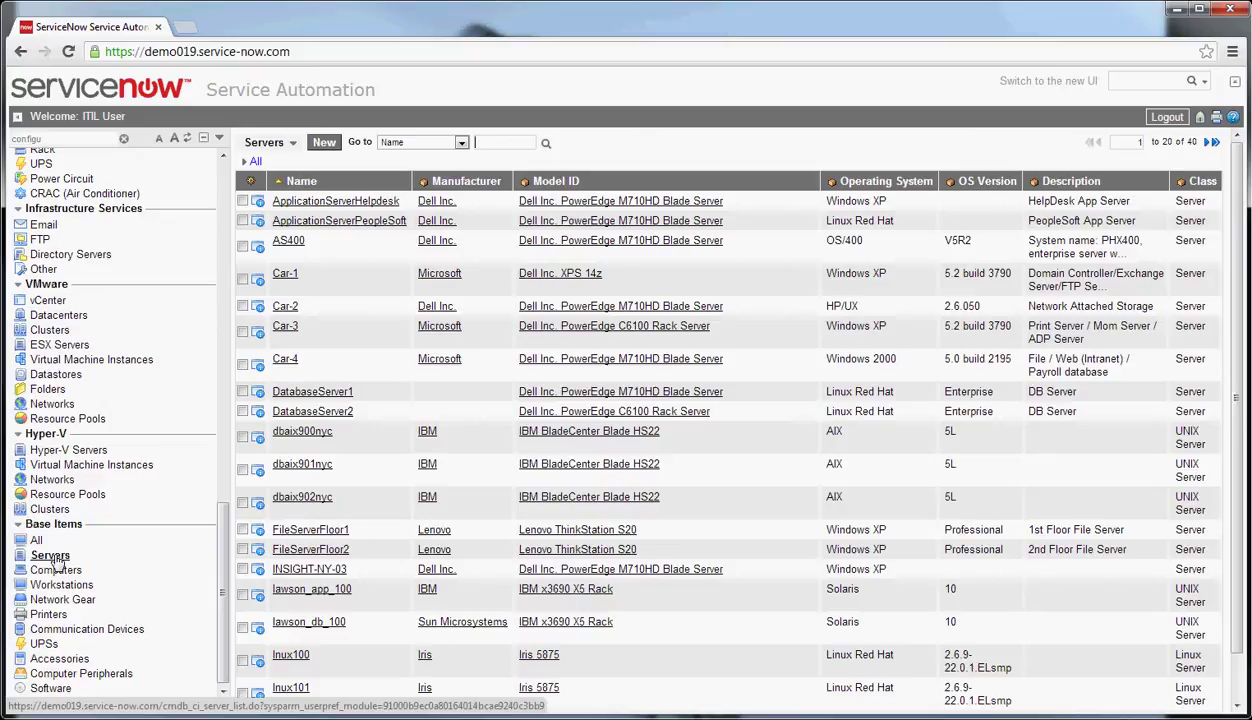
click(58, 570)
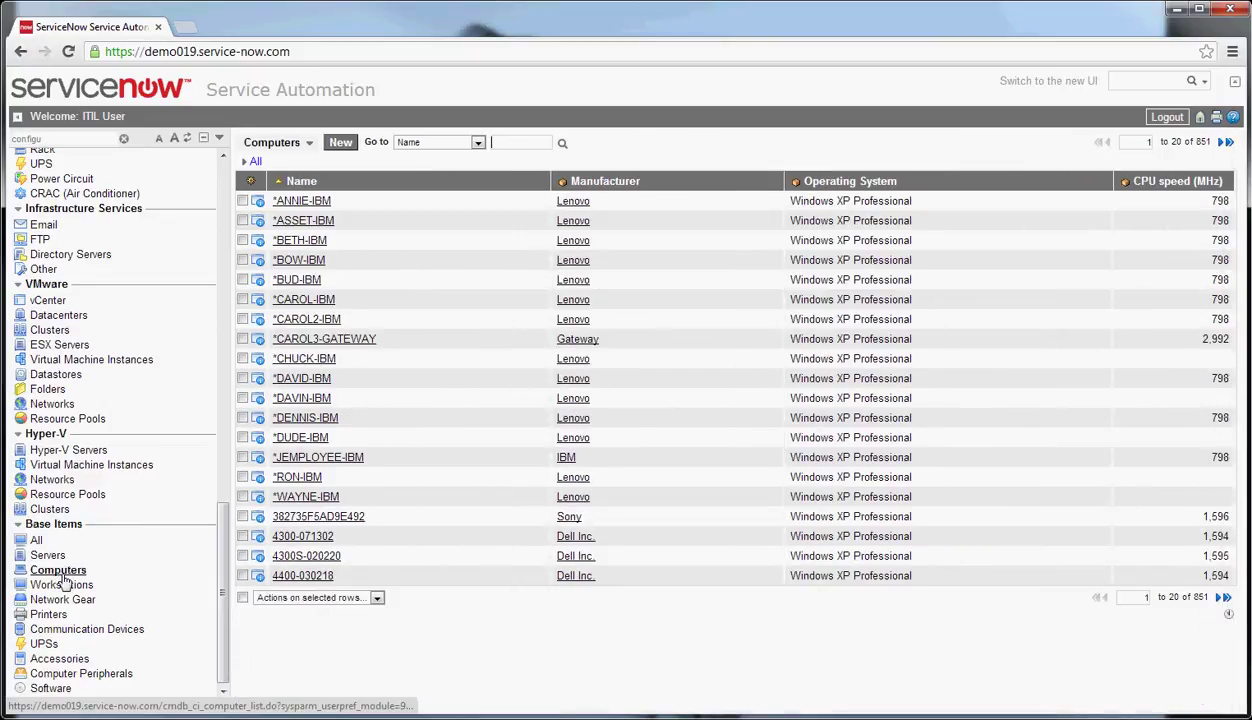
click(62, 577)
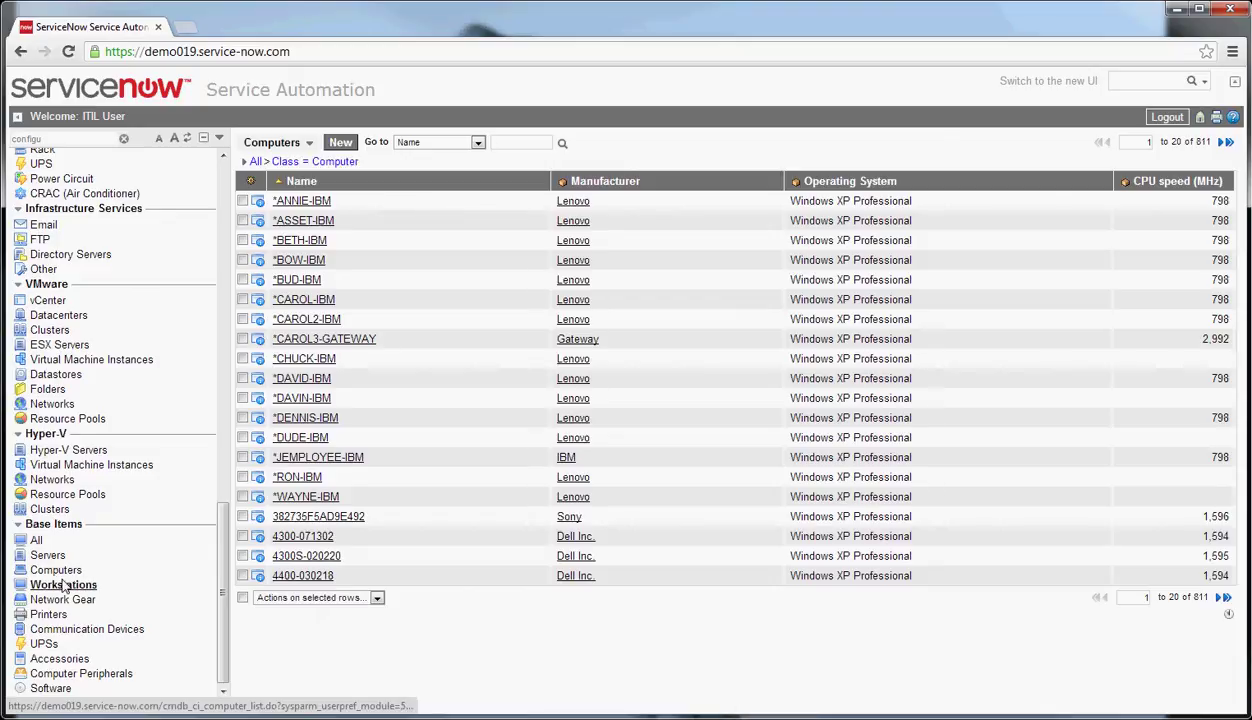
click(64, 572)
click(68, 574)
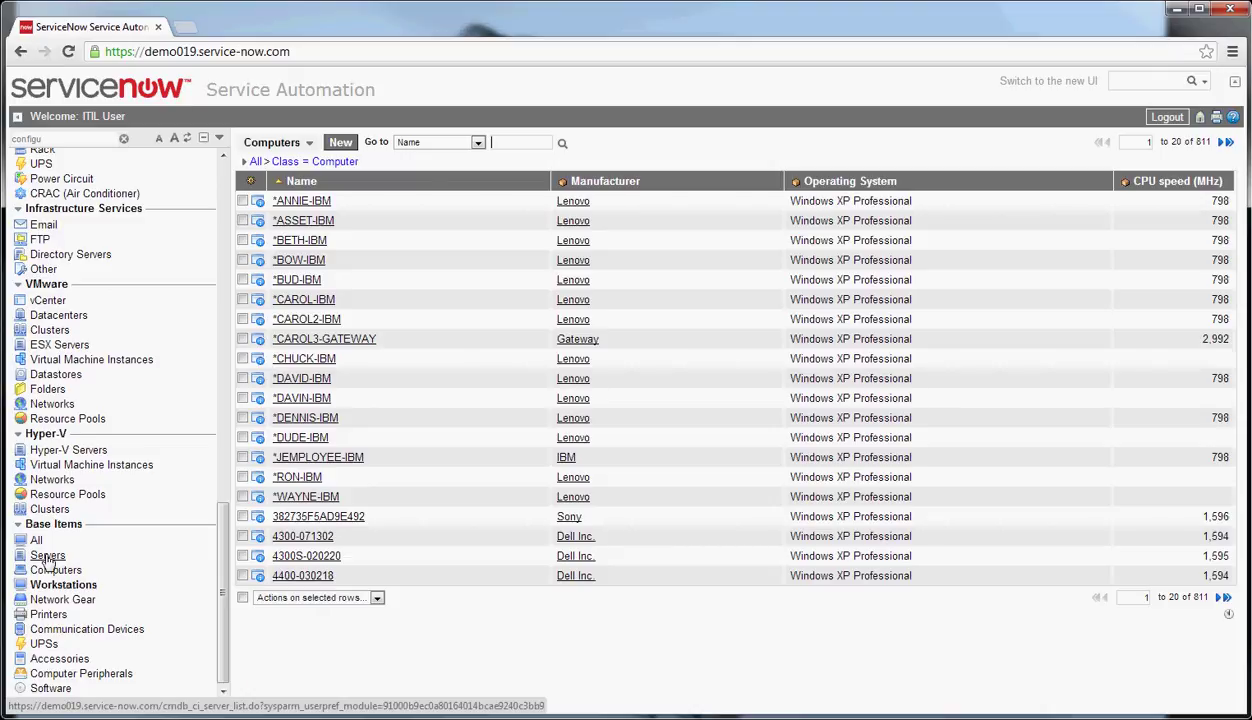
Open the FileServerFloor1 record from the Servers list and examine its asset field, configuration details and related sections
click(46, 557)
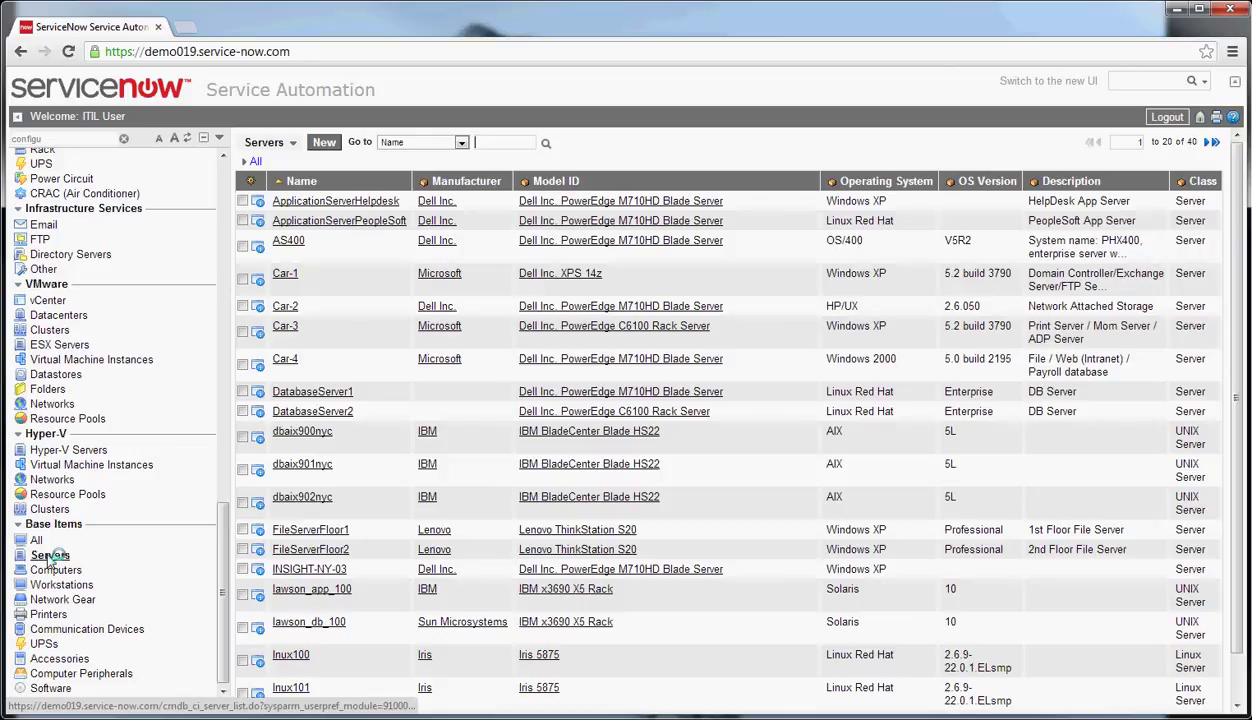
click(303, 533)
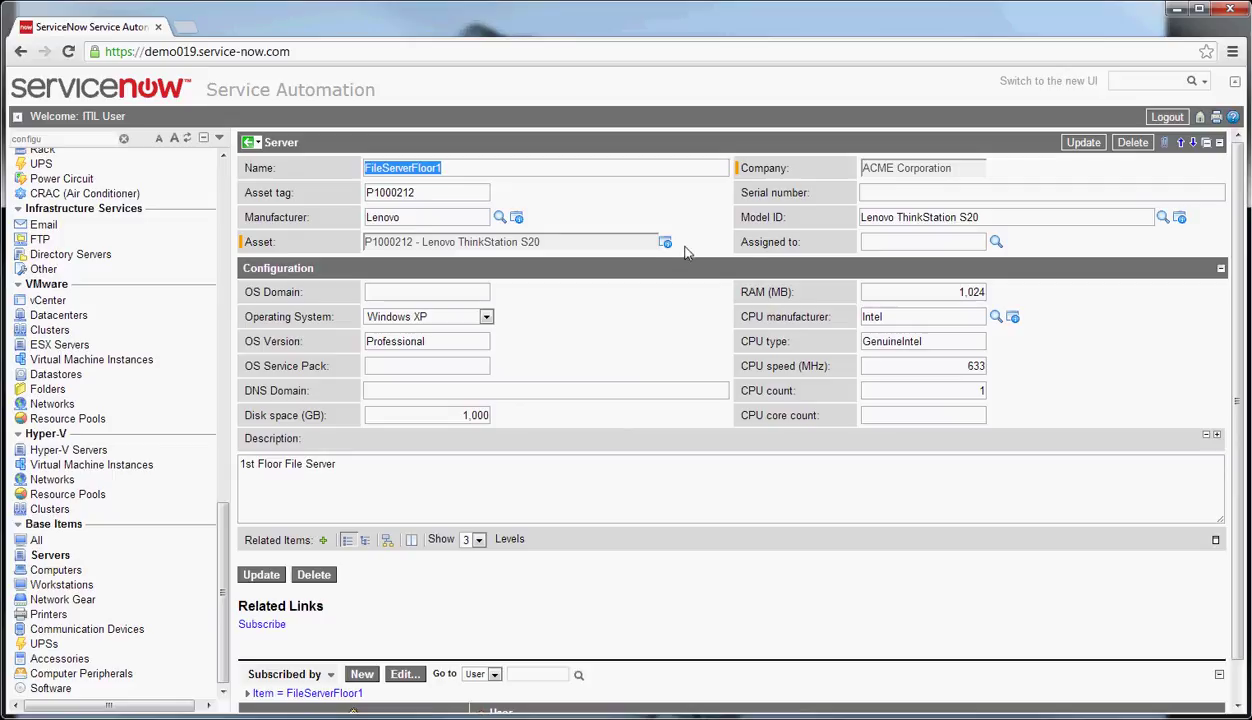
click(533, 250)
drag(530, 246, 314, 245)
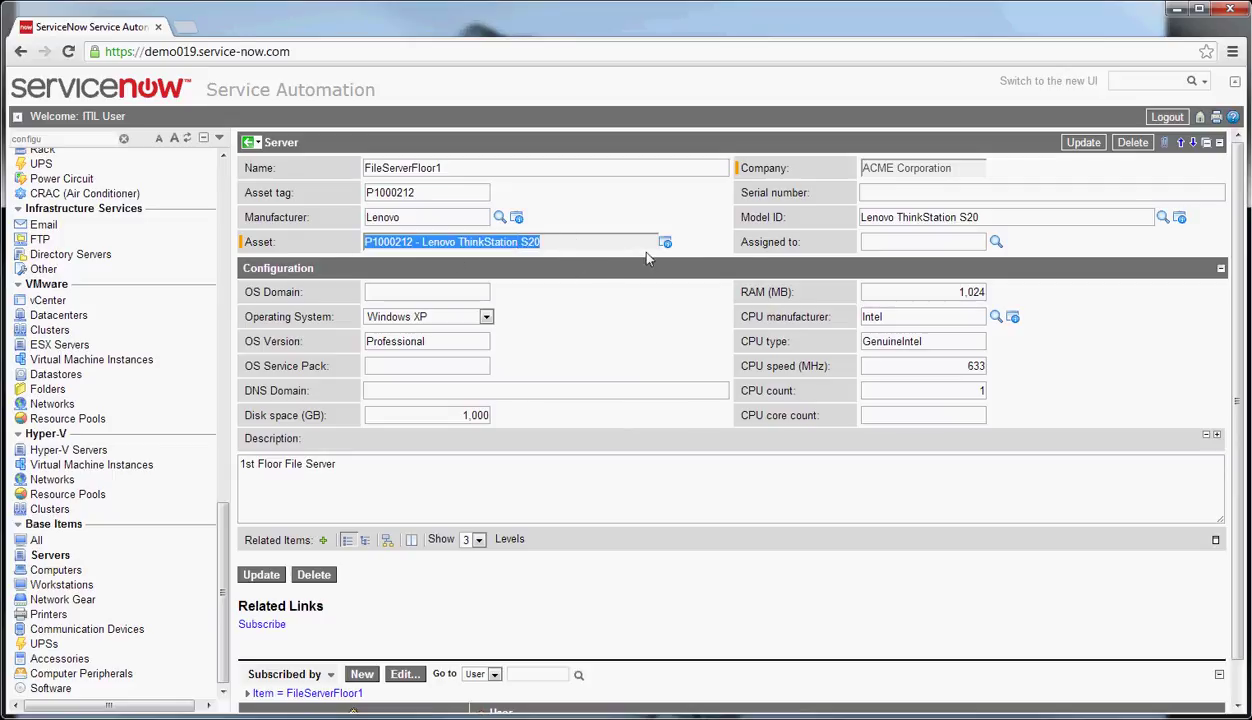
mouse_move(664, 246)
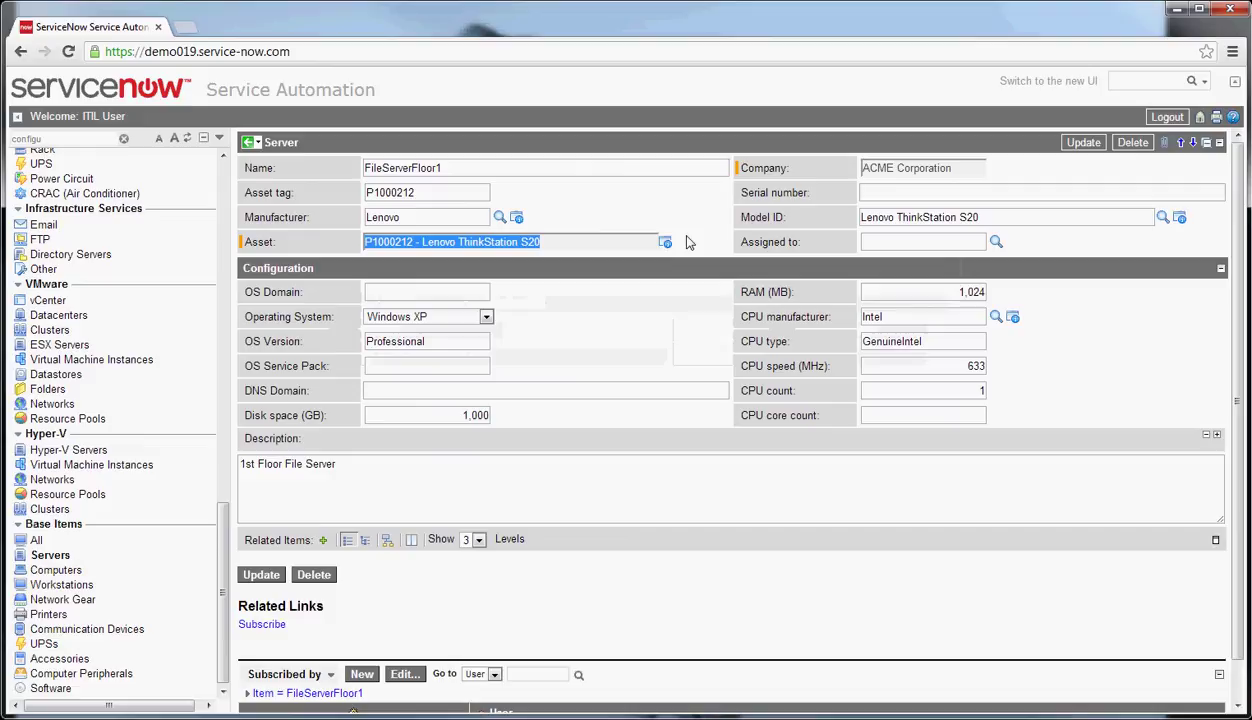
click(690, 243)
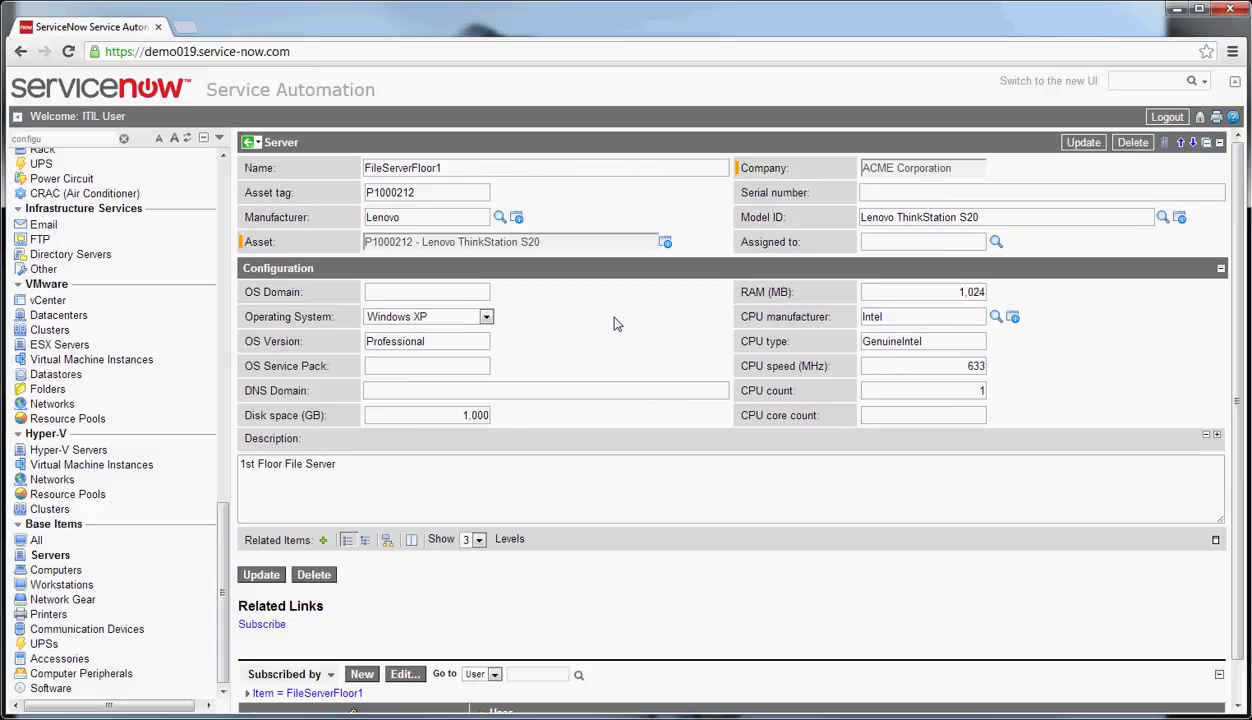
scroll(615, 324, down, 1)
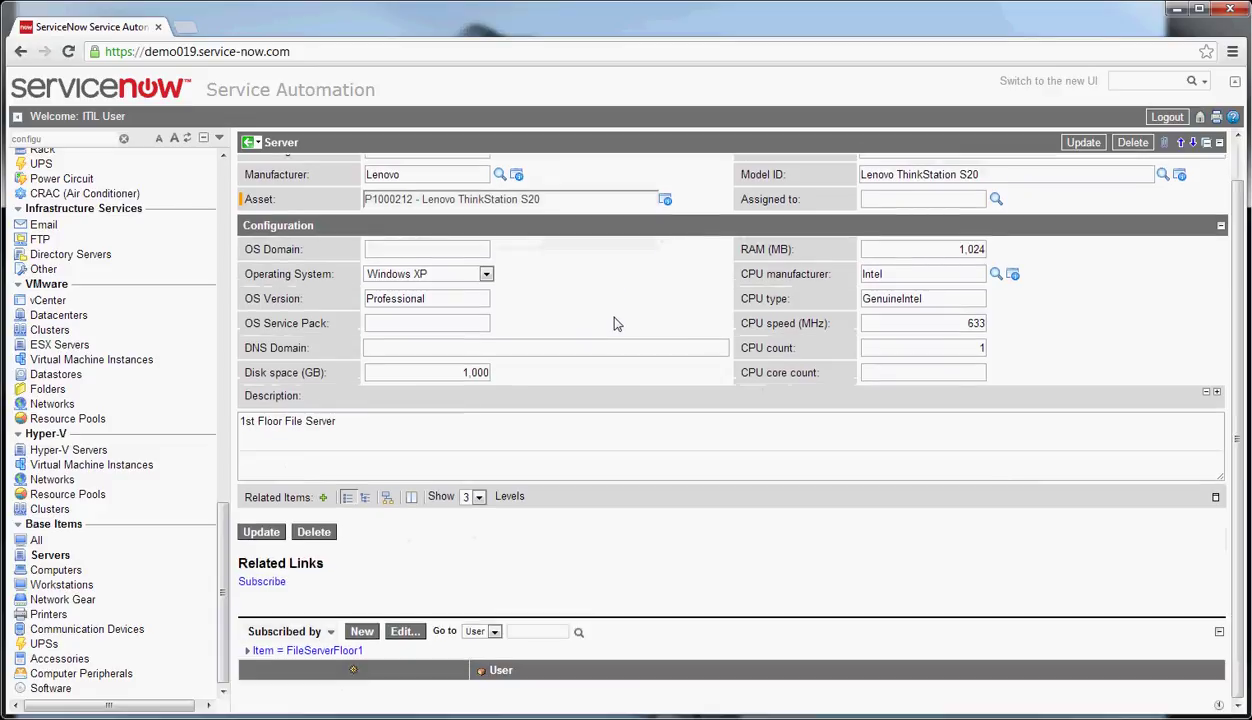
scroll(615, 324, up, 1)
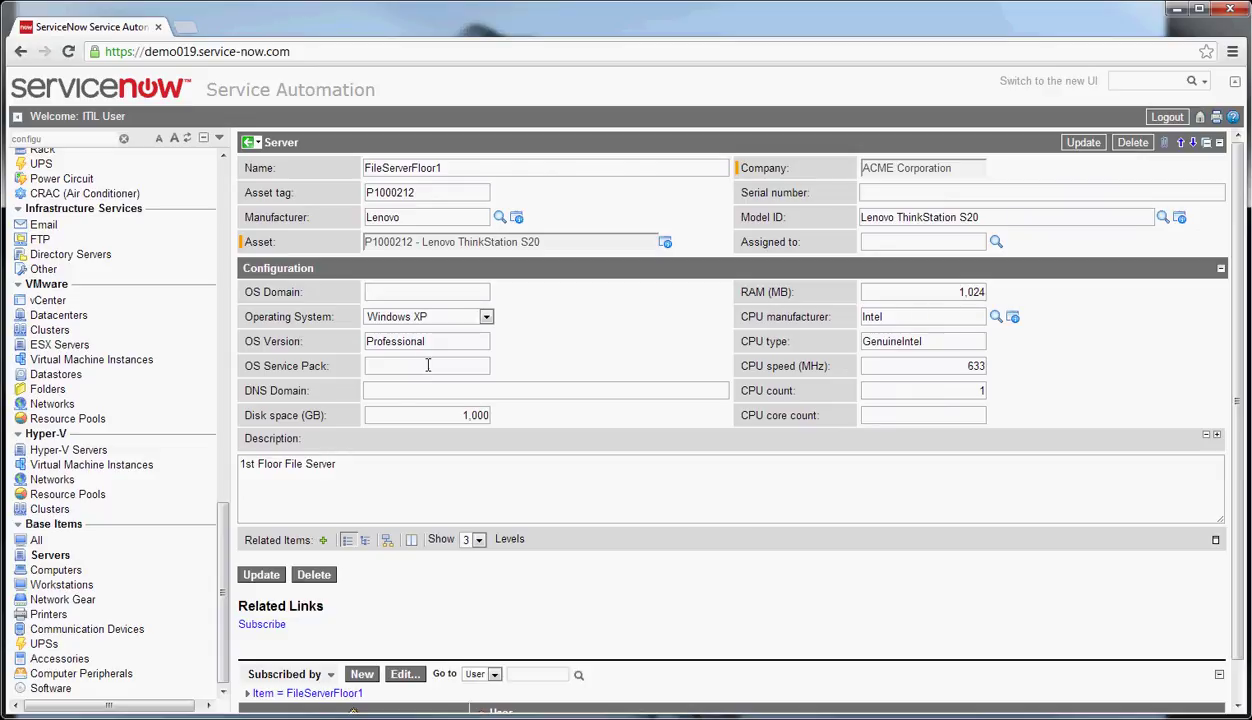
Open the first record in the Workstations list and examine its assignment, configuration details and related hardware and software lists
click(72, 589)
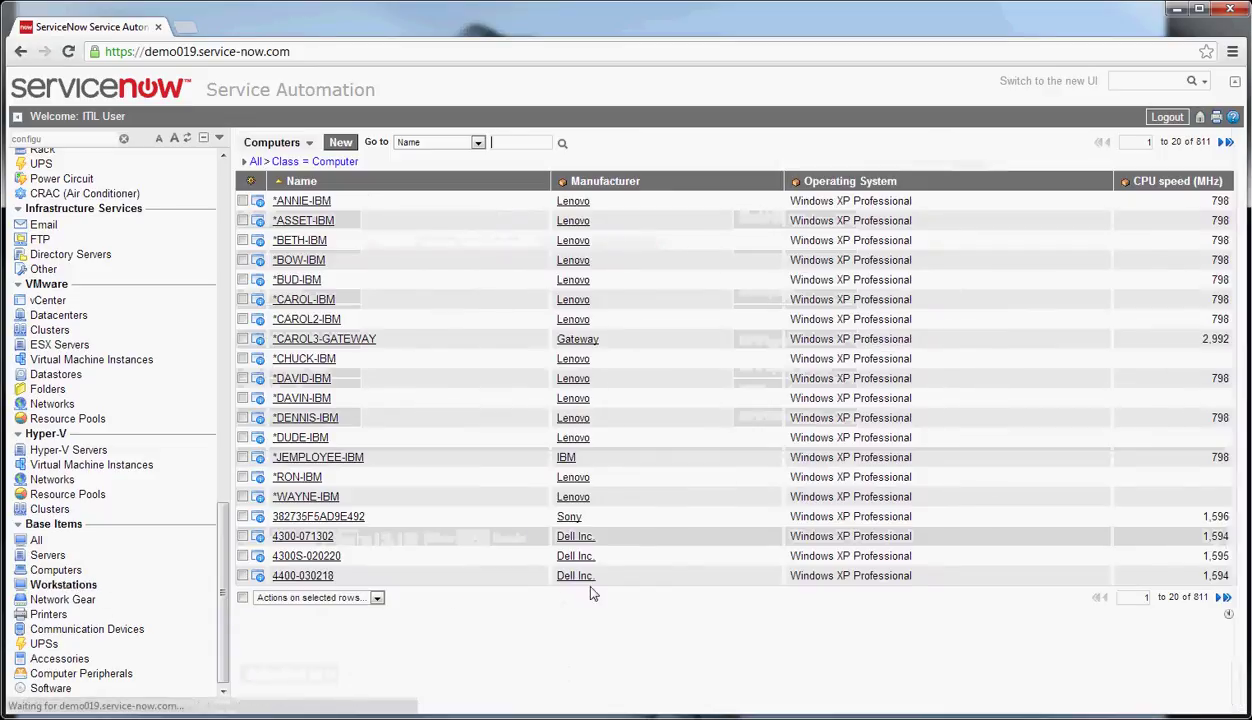
click(321, 204)
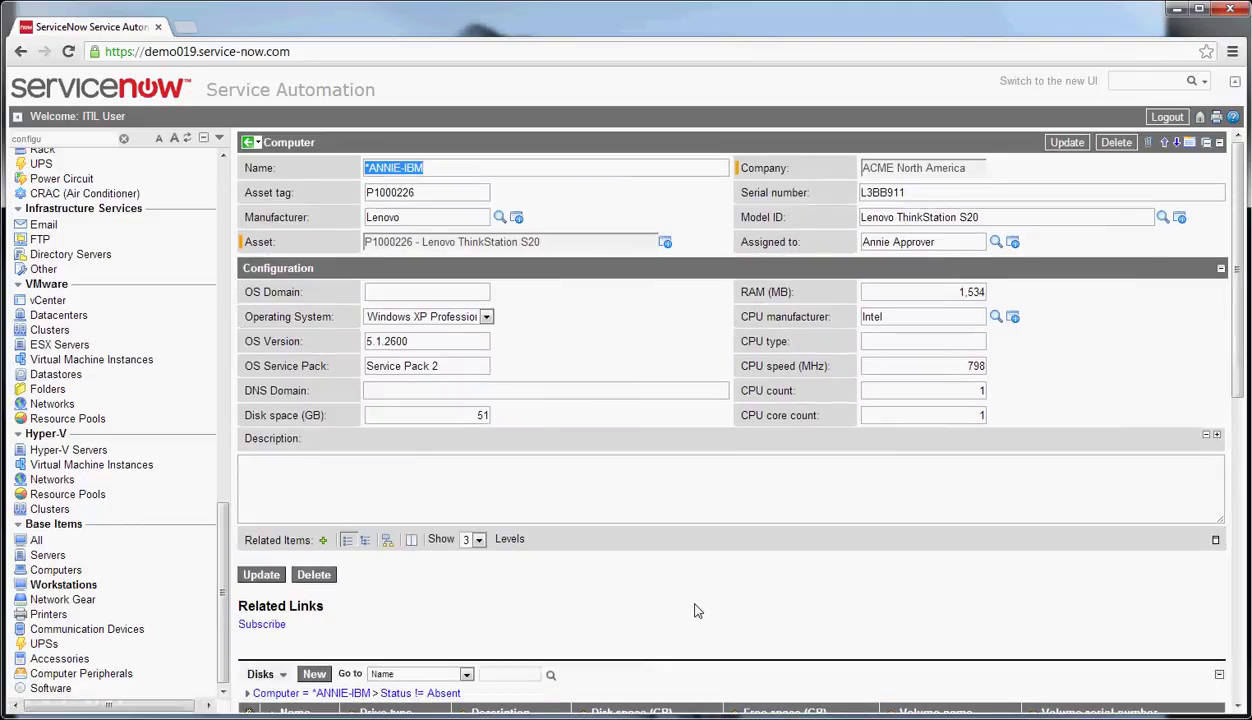
scroll(695, 625, down, 3)
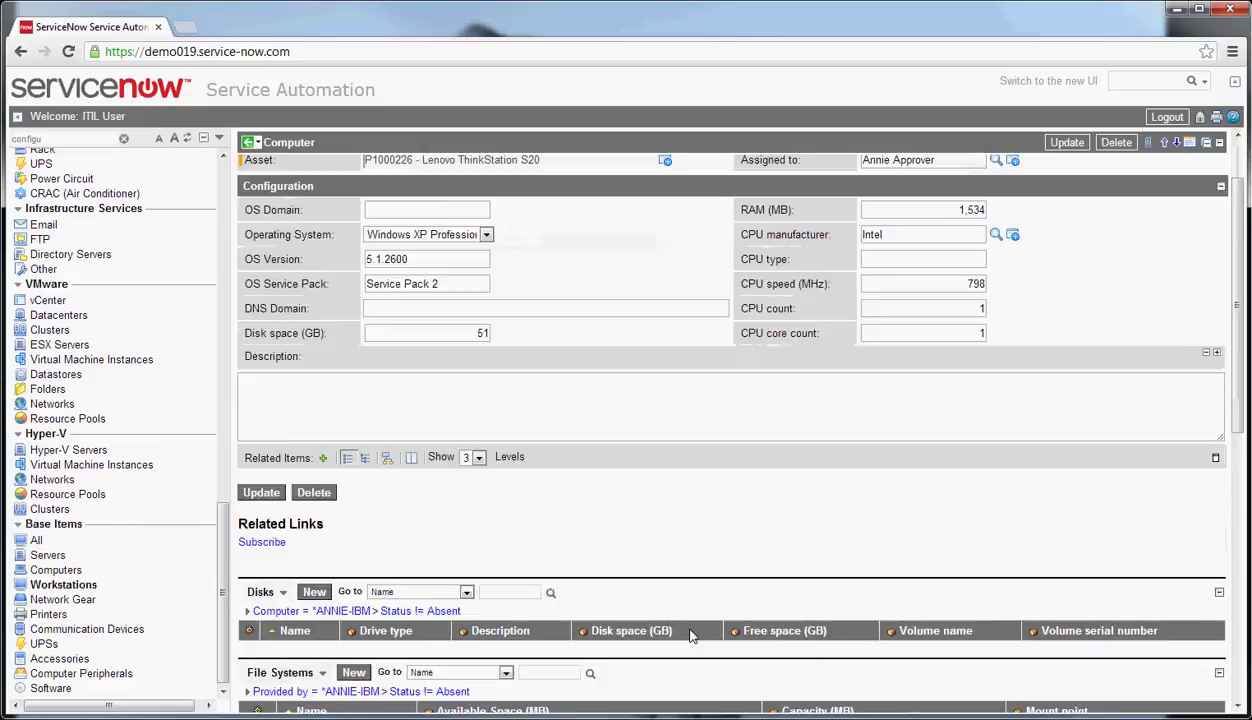
scroll(695, 625, up, 3)
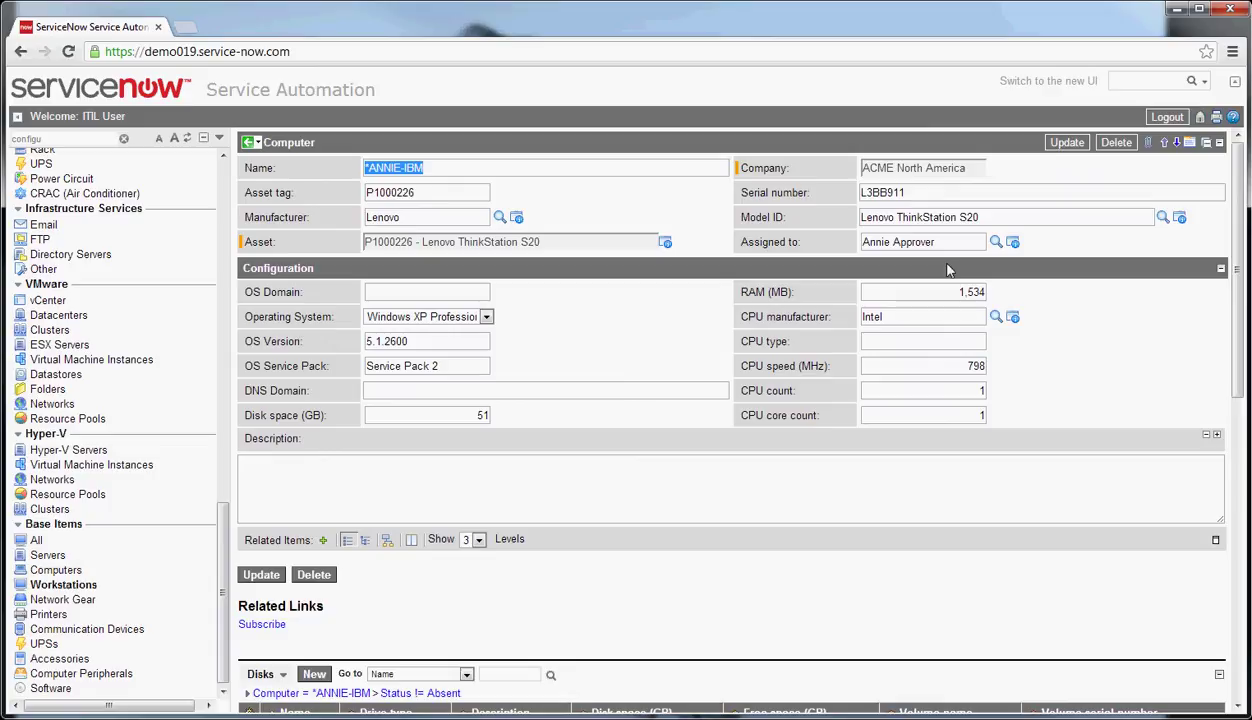
scroll(580, 495, down, 3)
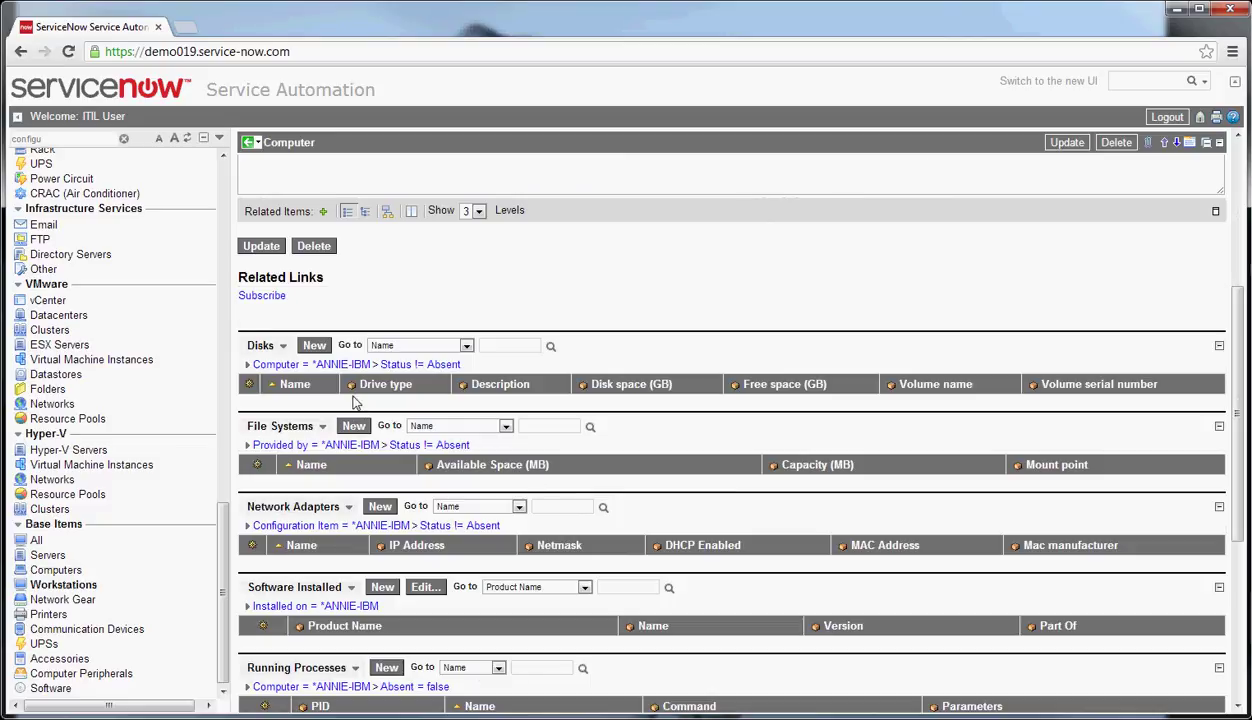
scroll(352, 401, down, 2)
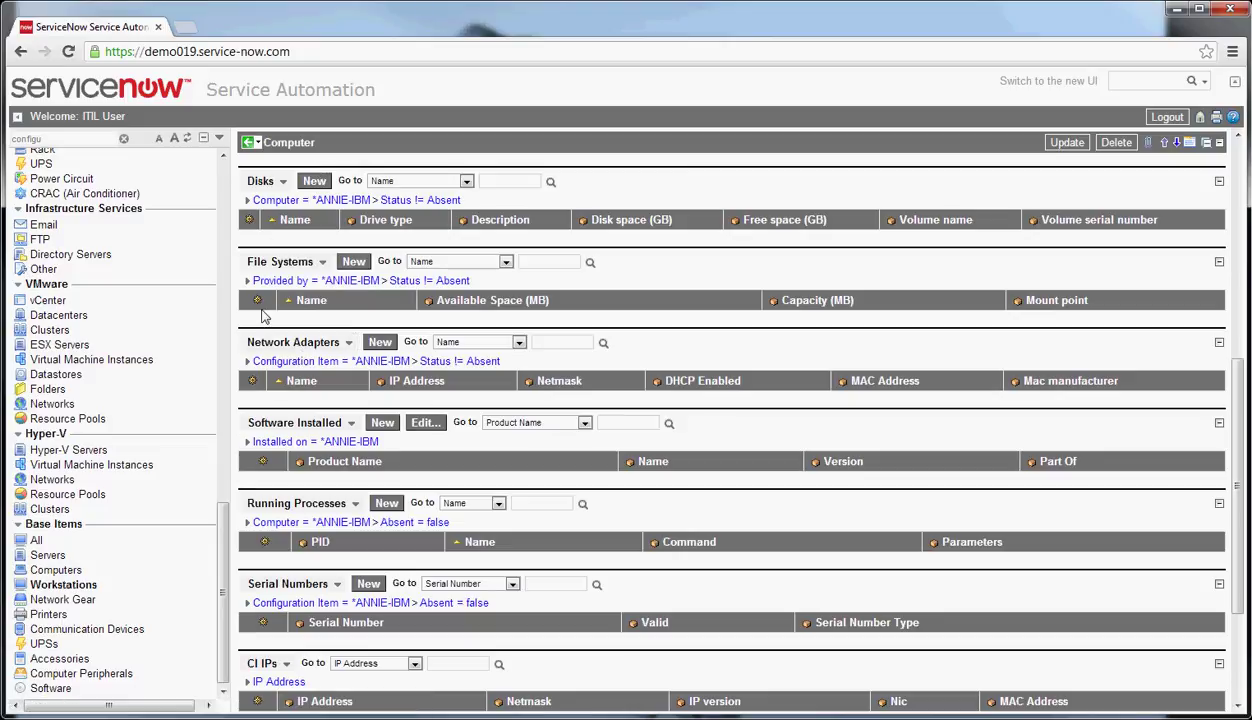
scroll(170, 577, up, 5)
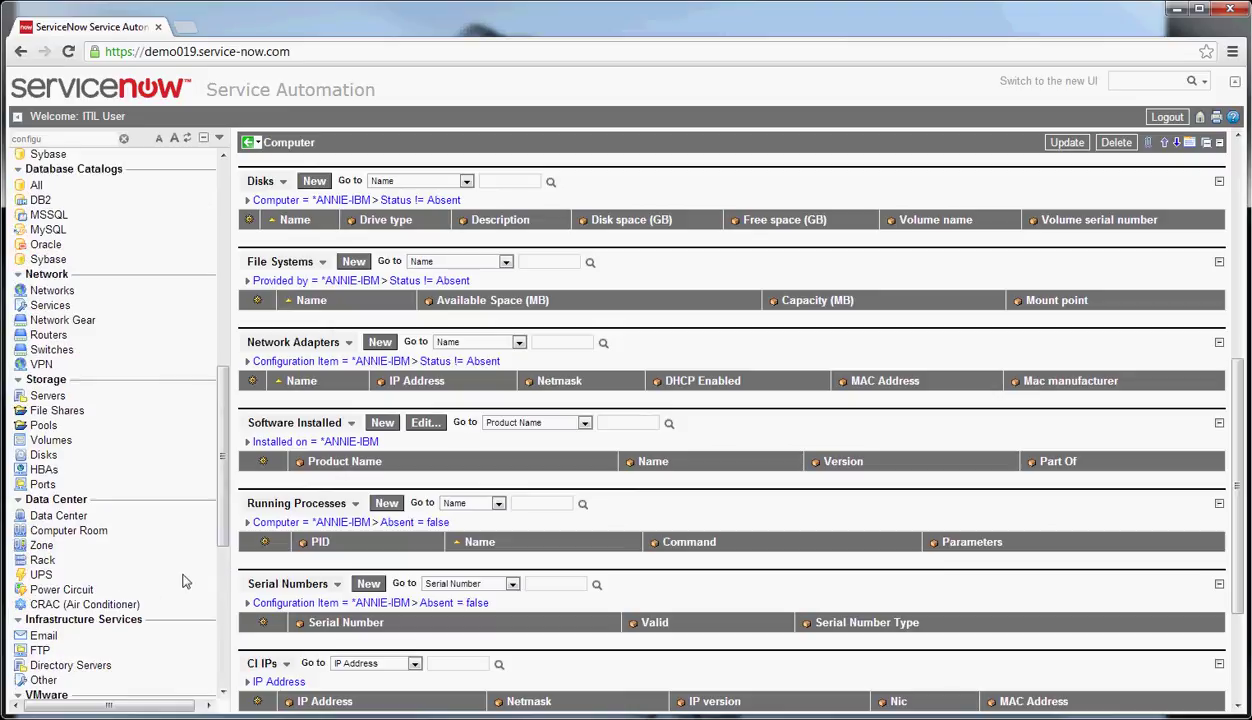
scroll(280, 600, up, 1)
scroll(197, 609, down, 2)
scroll(197, 605, down, 3)
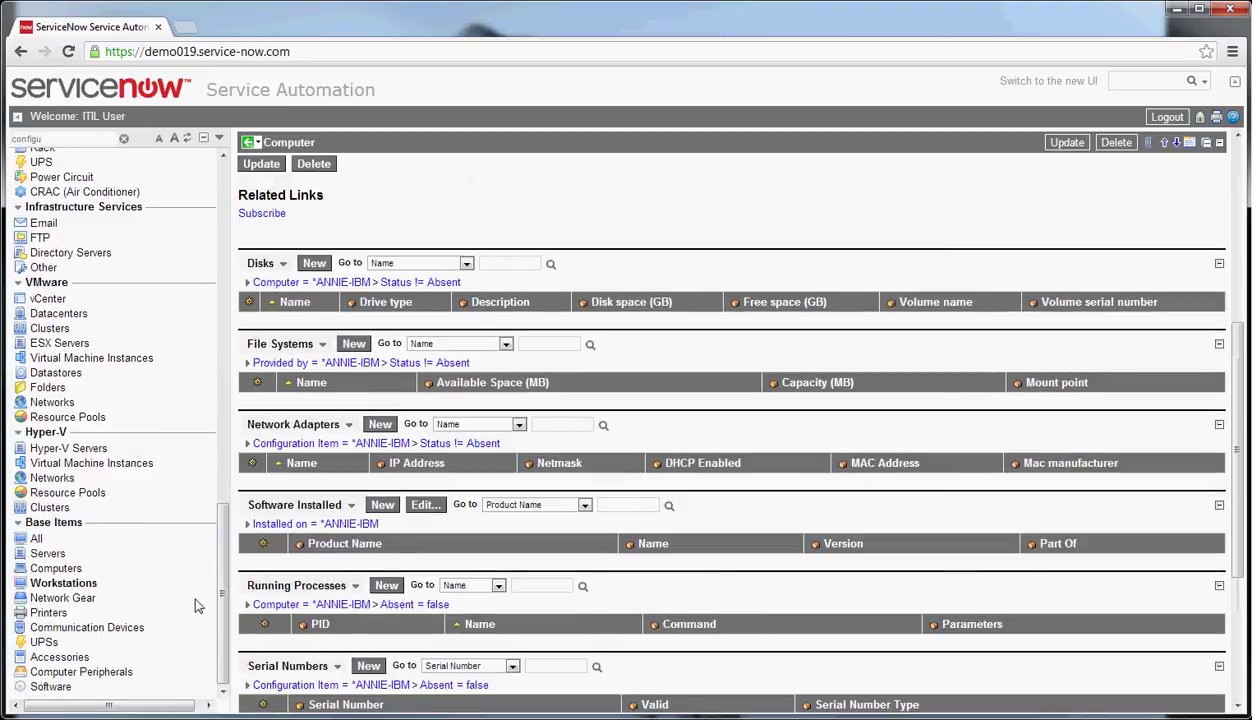
scroll(710, 545, up, 4)
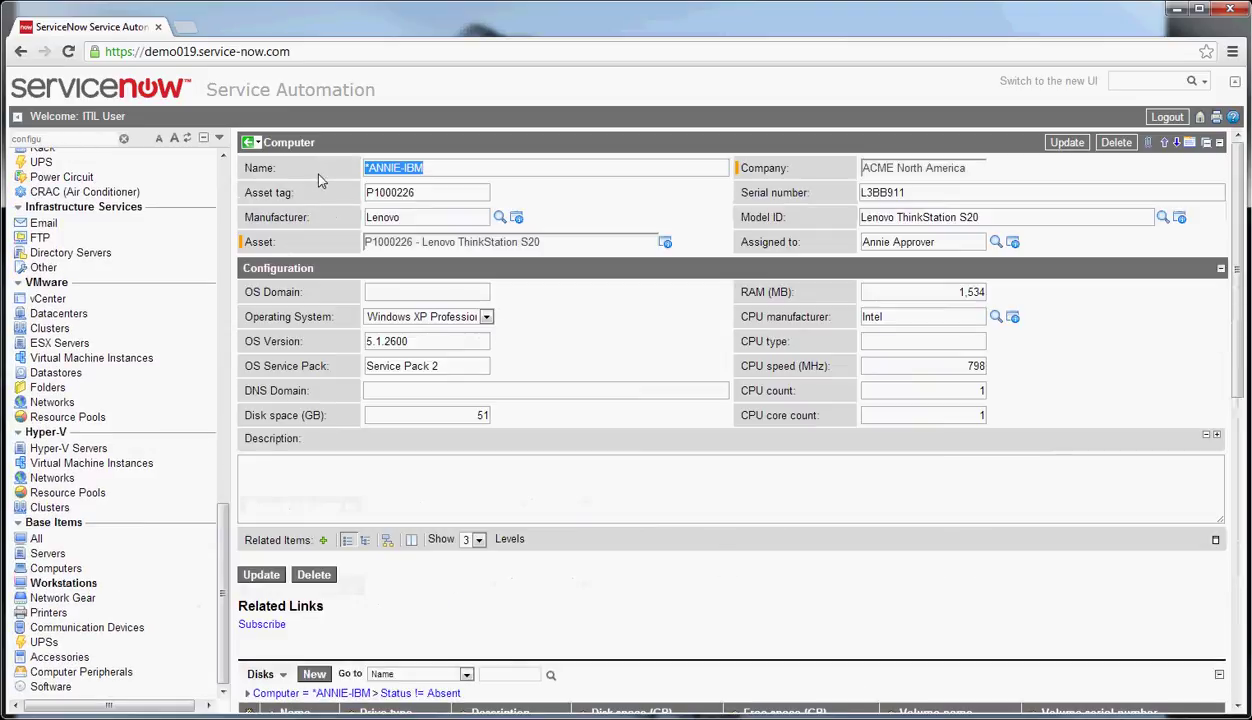
right_click(262, 140)
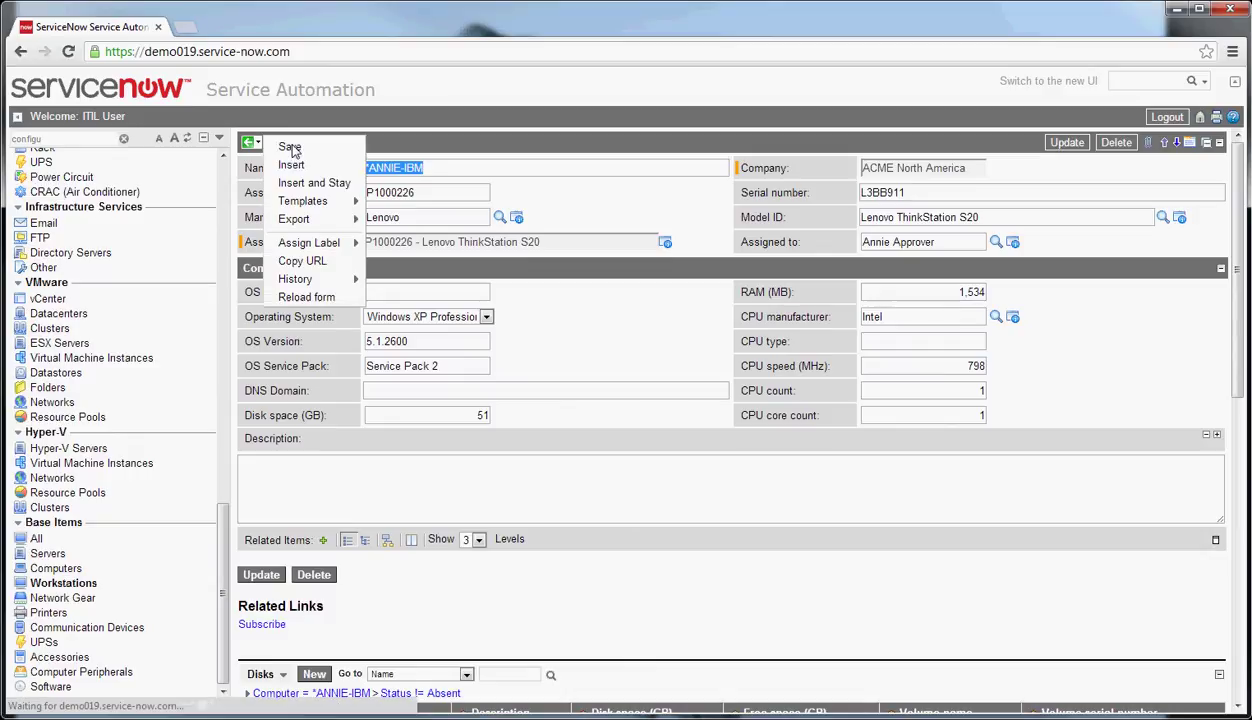
click(477, 148)
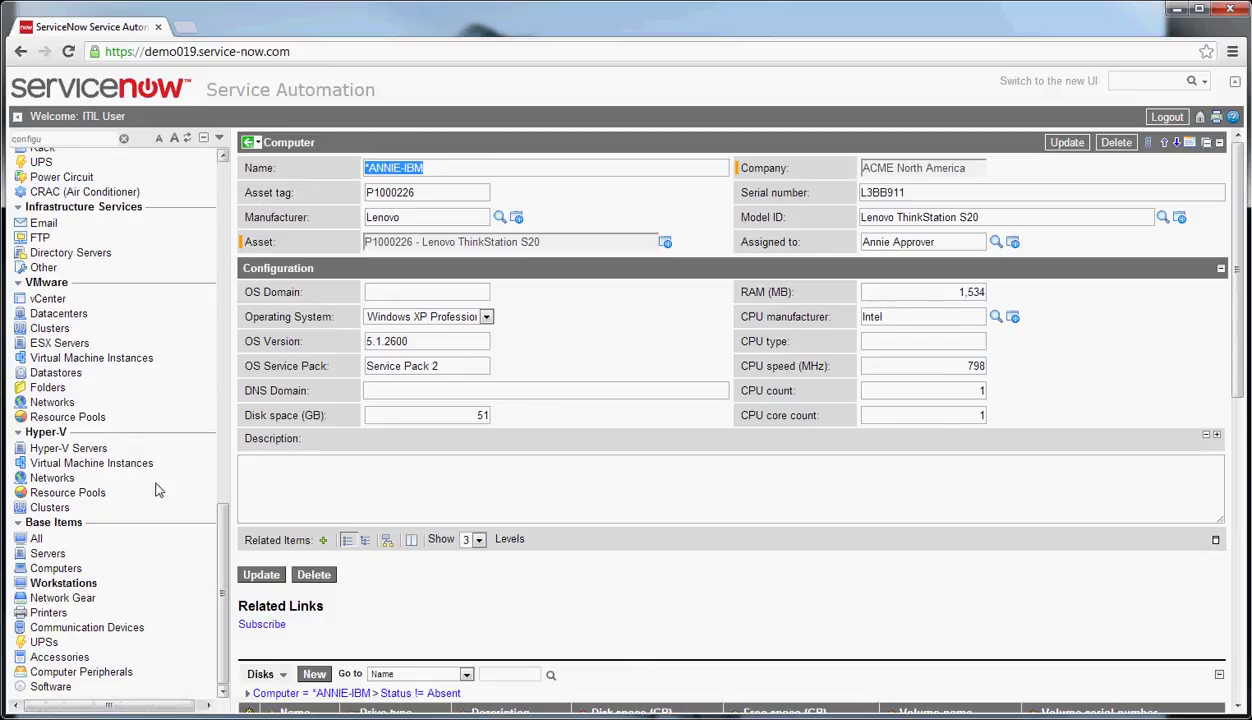
Compare the Workstations and Computers lists under the base items, and bring up the Network Gear list
click(114, 587)
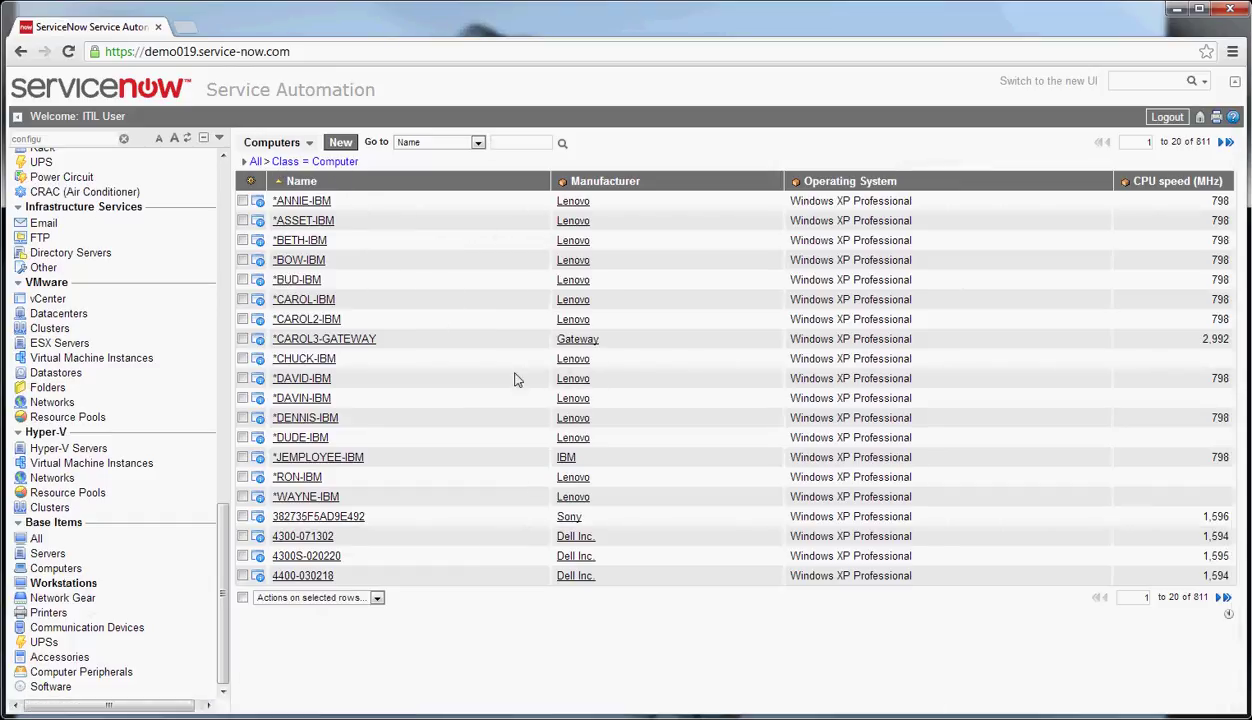
click(56, 568)
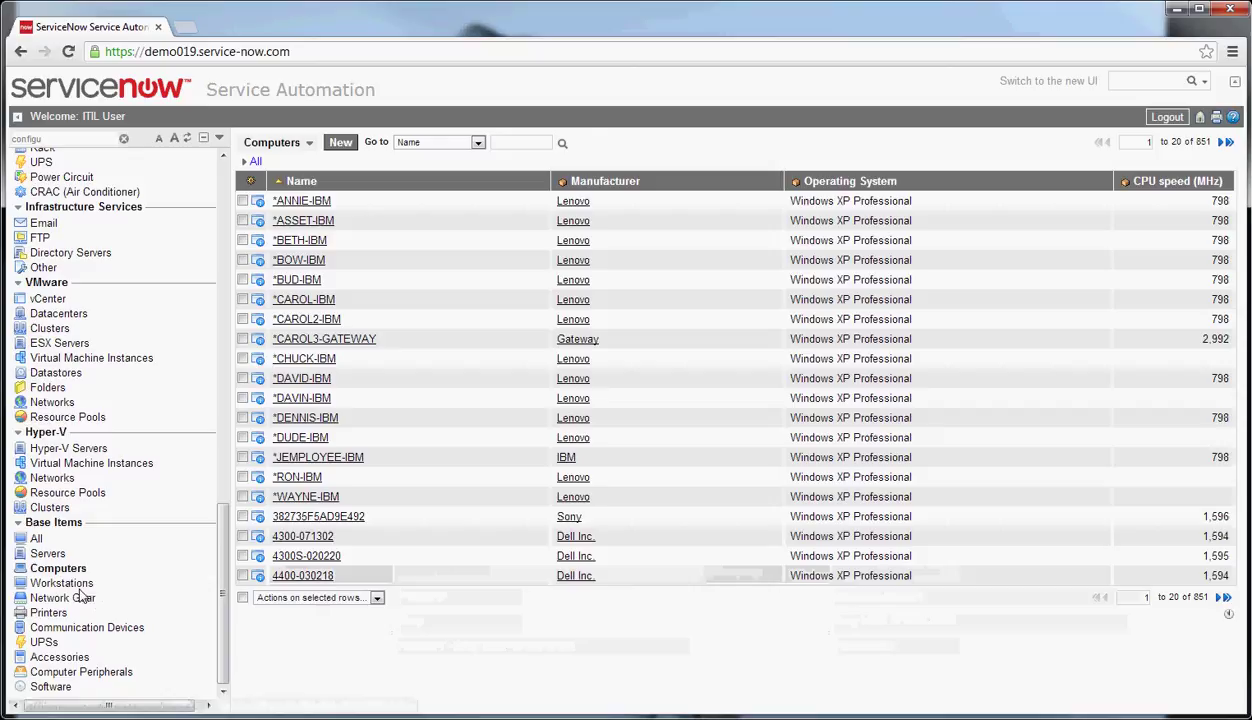
click(82, 588)
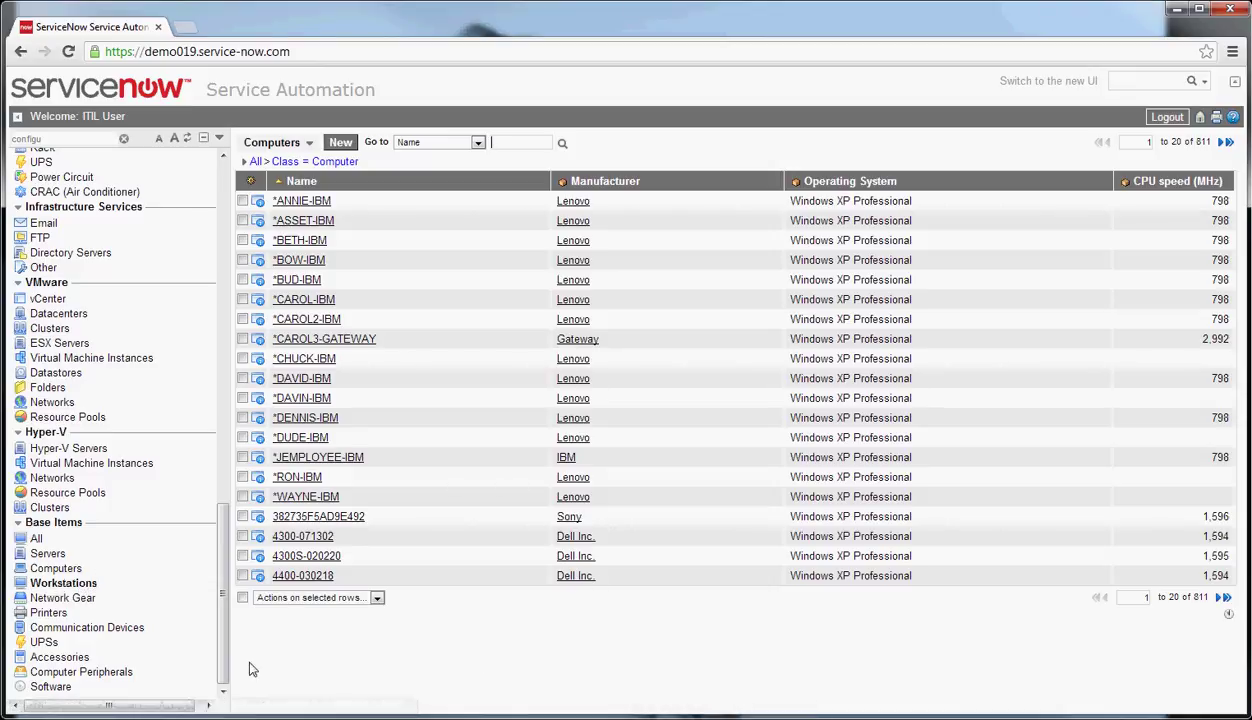
click(86, 600)
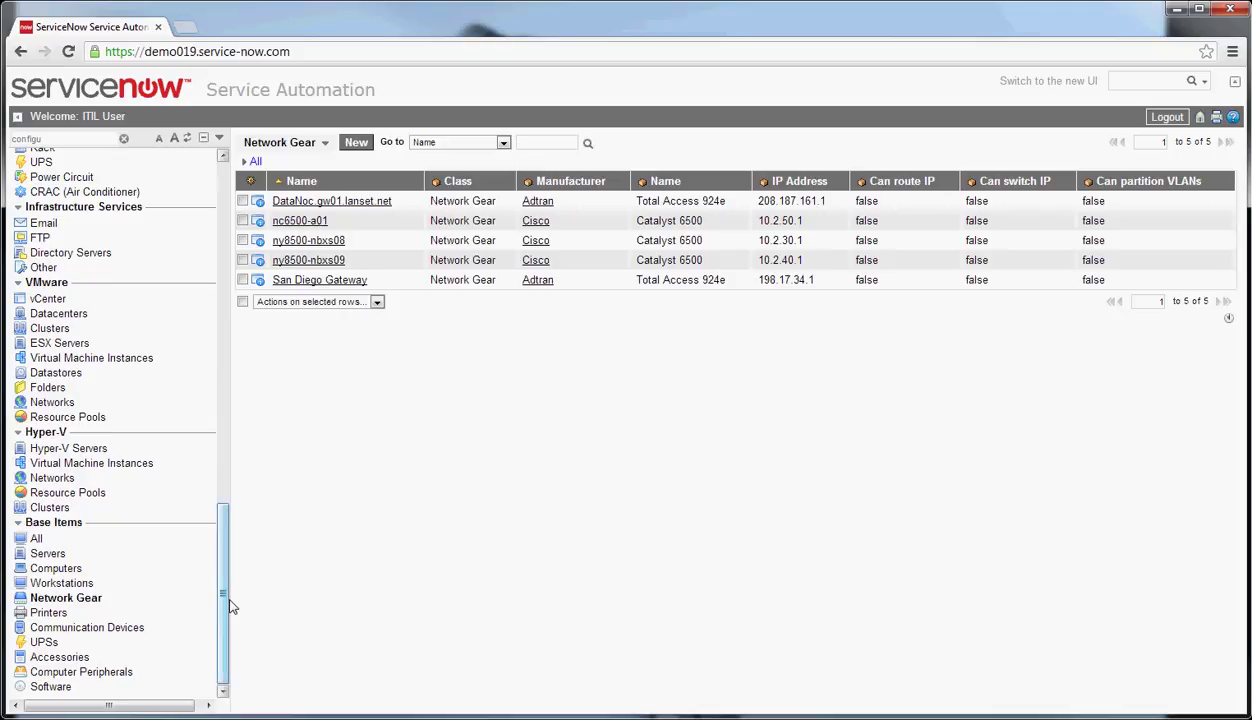
Filter the application navigator by "inci" and open a new incident form
drag(216, 591, 265, 207)
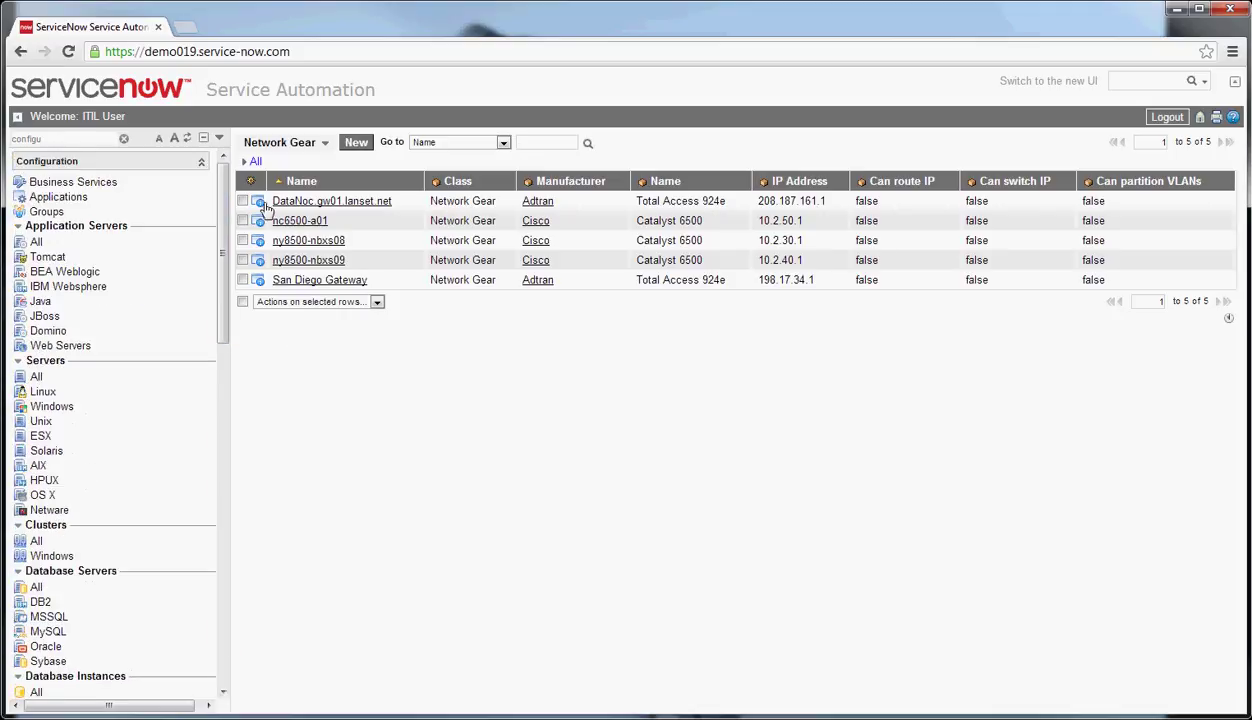
double_click(55, 141)
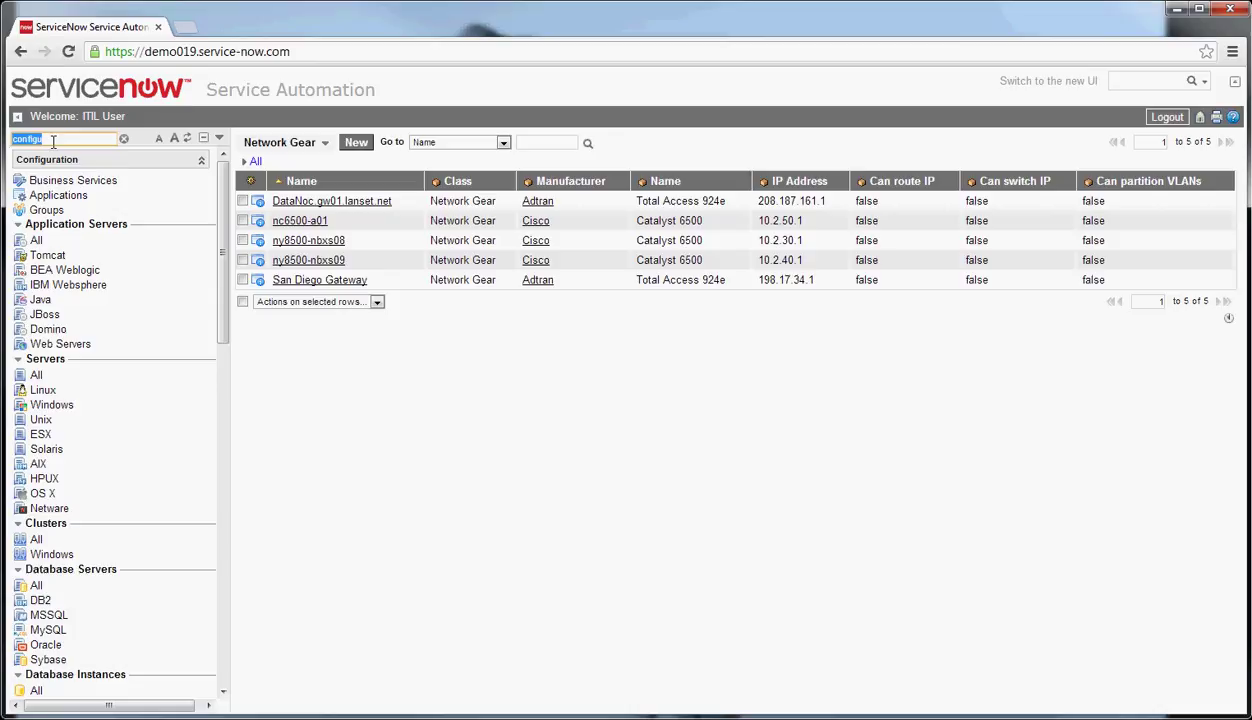
key(BackSpace)
text(in)
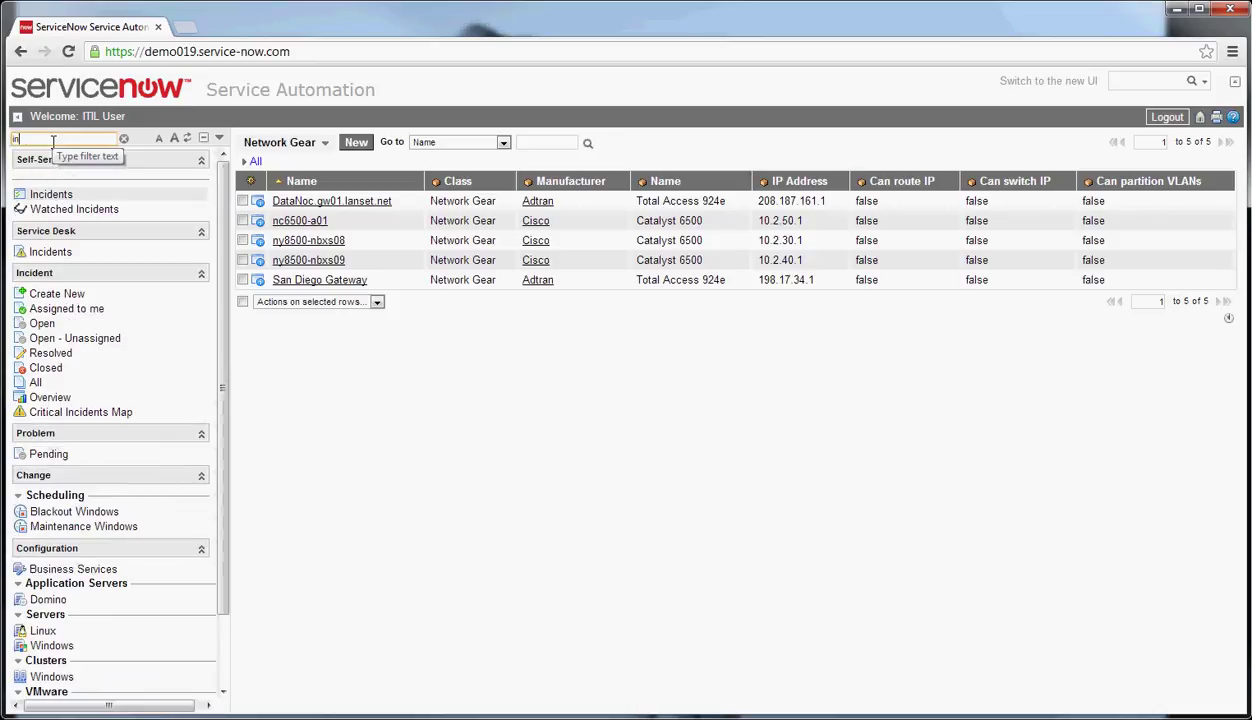
text(c)
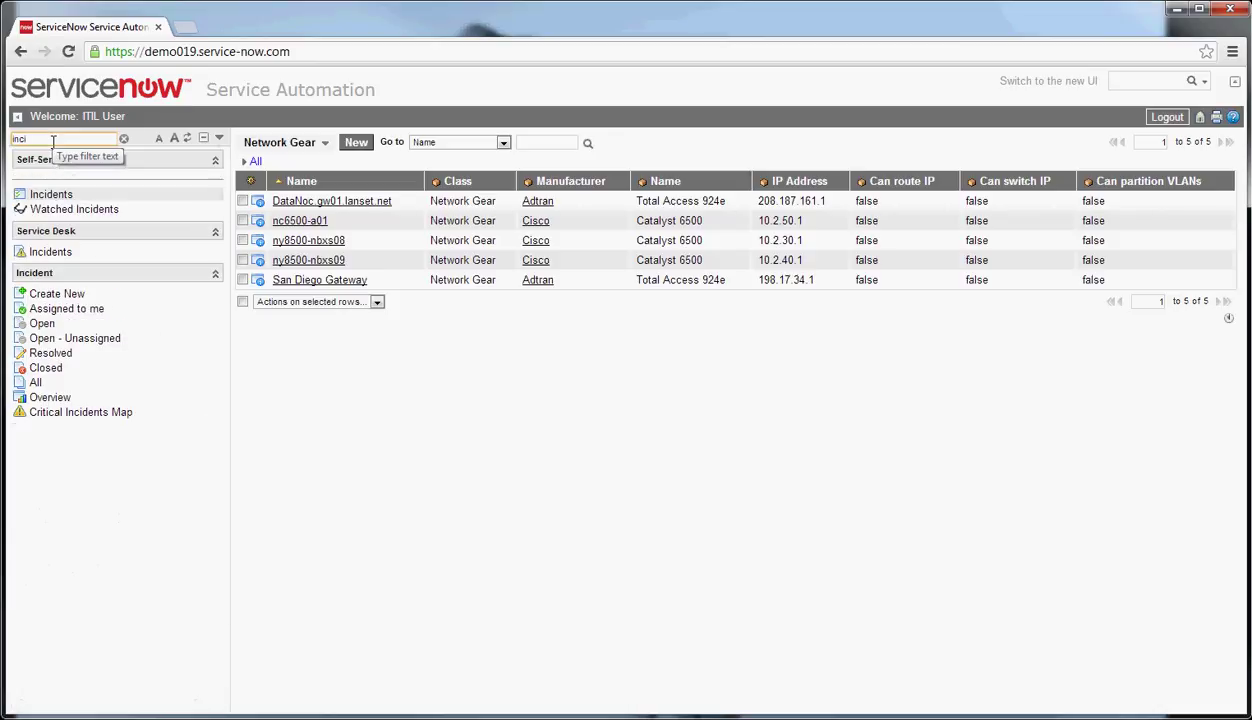
click(80, 294)
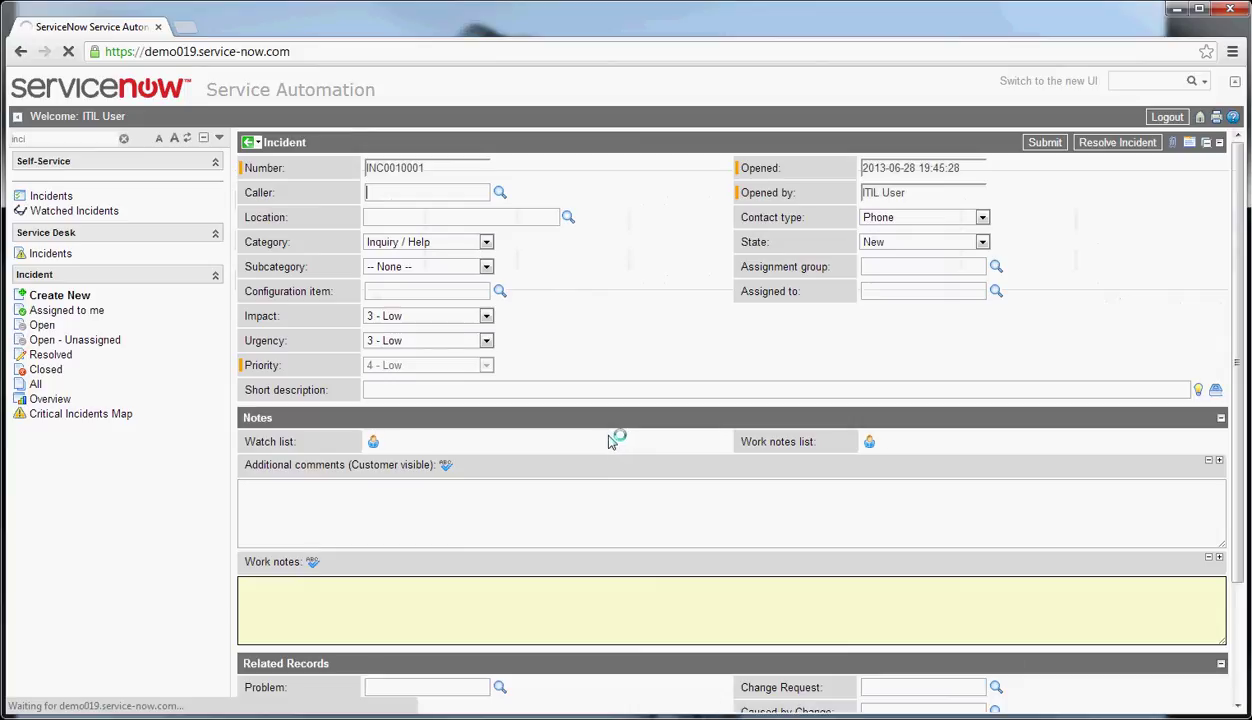
Look up configuration items starting with "wo" in the new incident, and clear the field
click(440, 292)
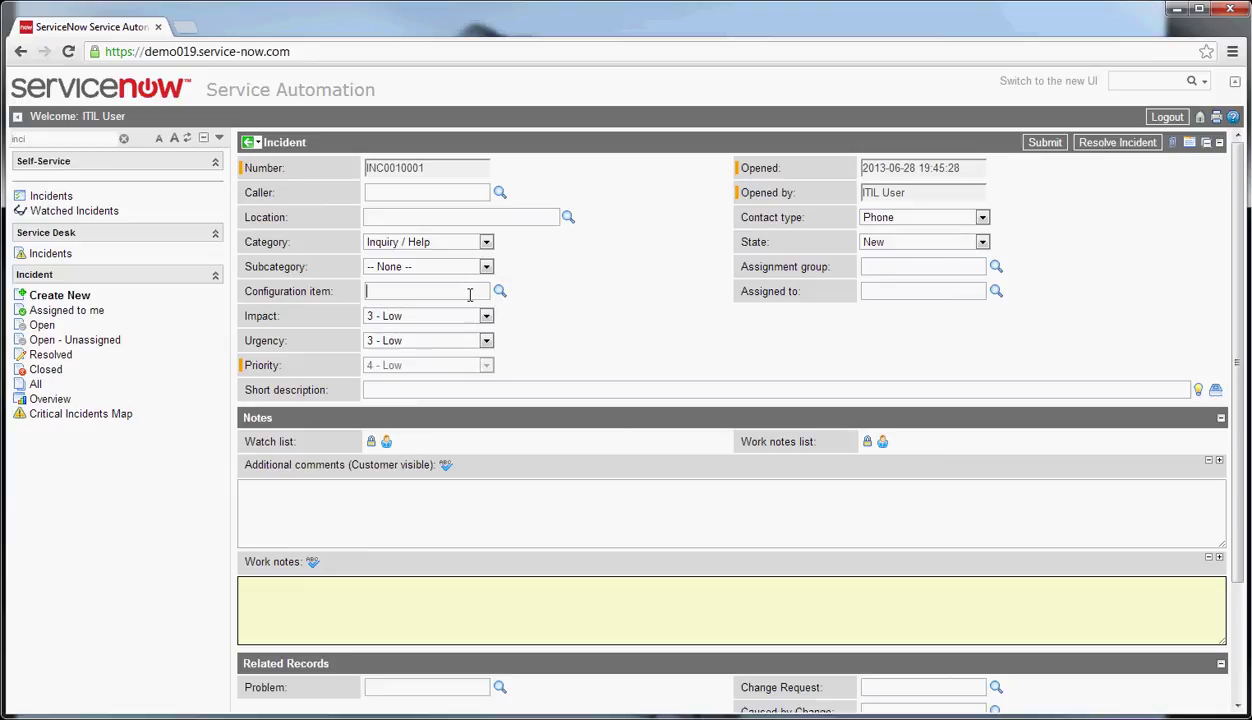
click(469, 294)
text(wo)
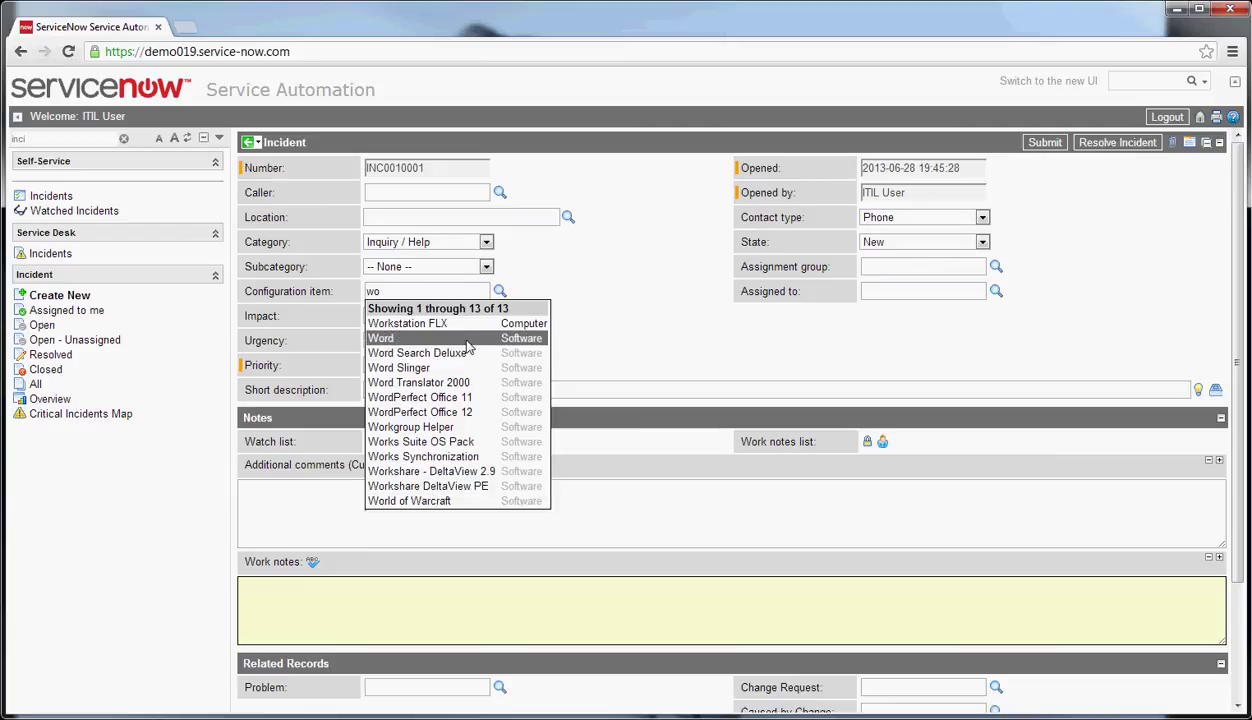
double_click(400, 290)
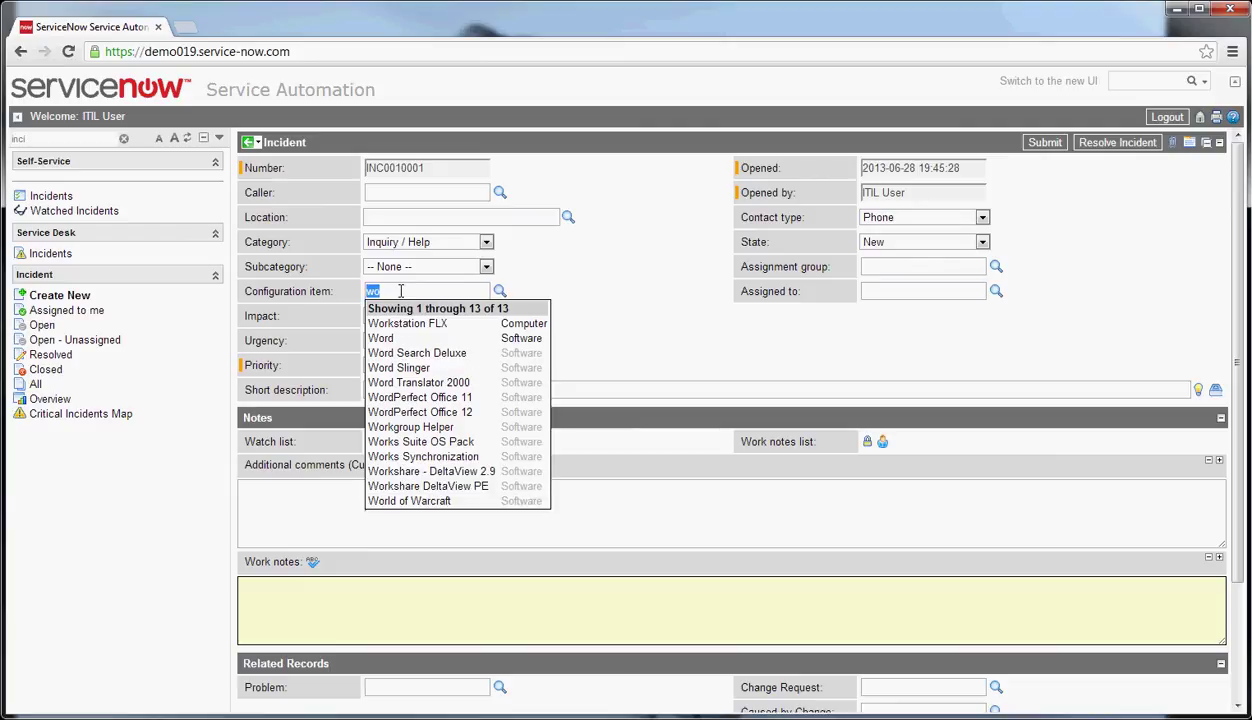
key(BackSpace)
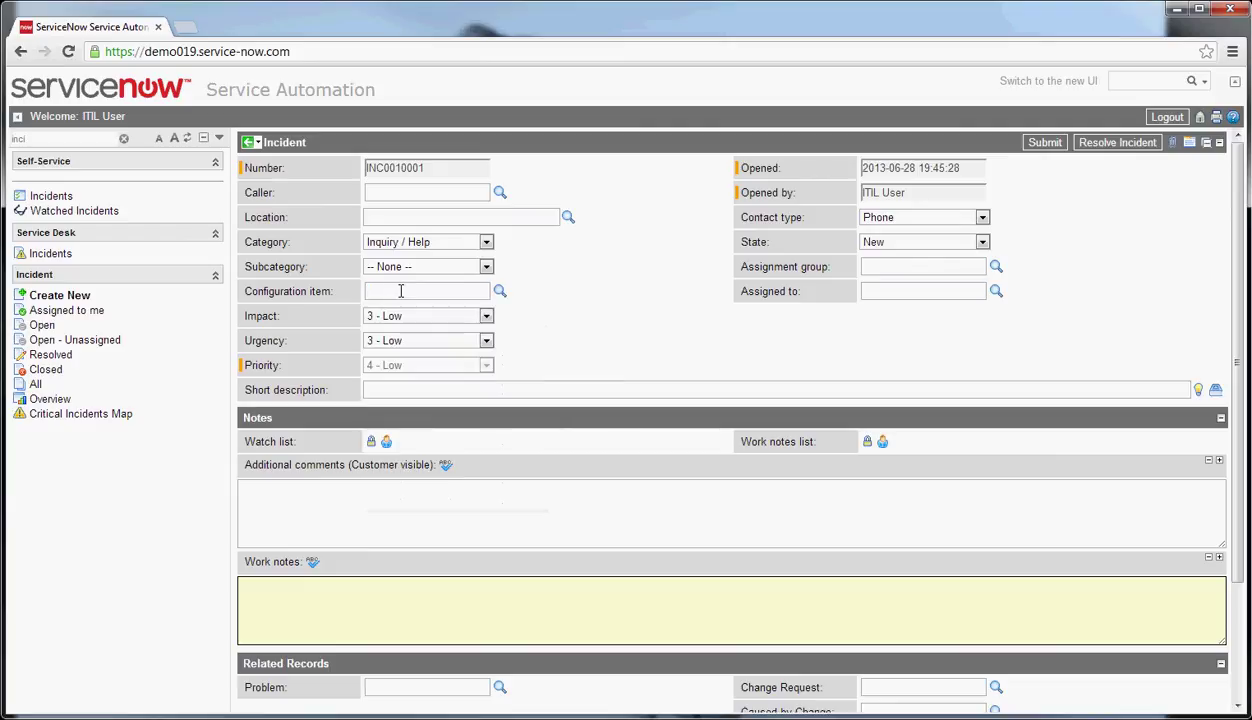
List all available configuration items with the ** wildcard and set the incident's configuration item to *ANNIE-IBM
text(**)
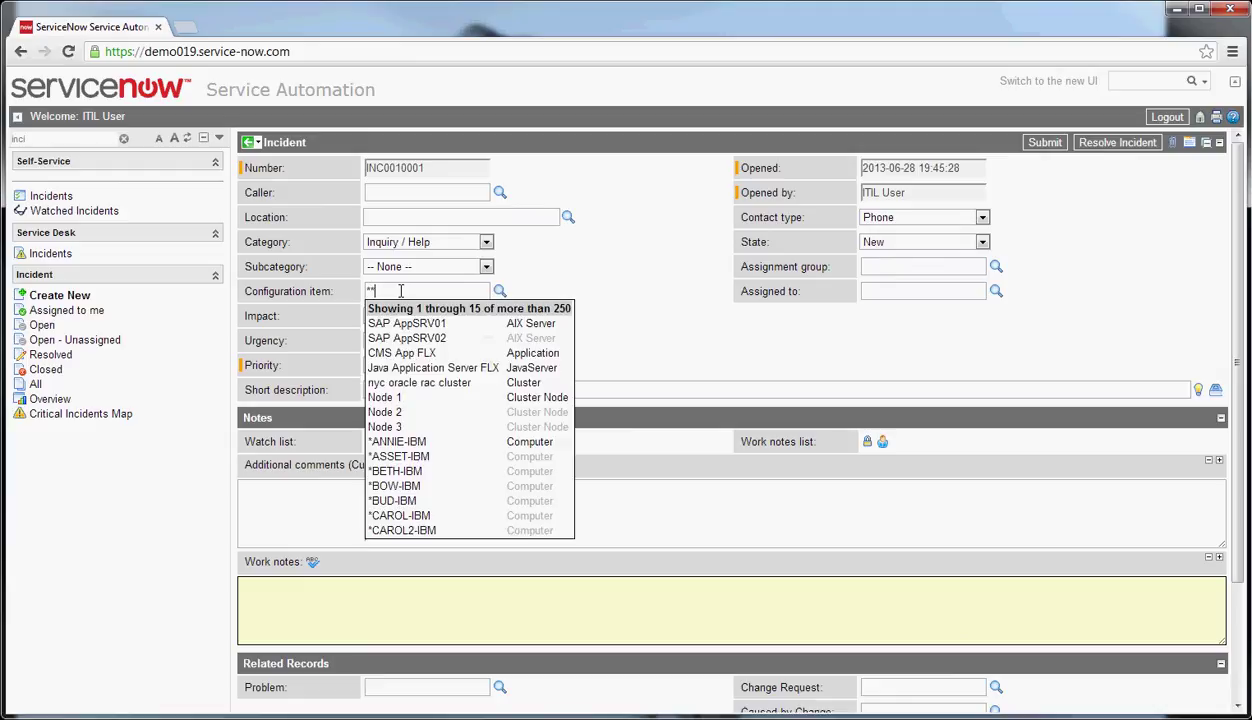
key(Down)
key(Down)
key(Down)
key(Down)
key(Down)
key(Down)
key(Down)
key(Down)
key(Down)
key(Down)
key(Down)
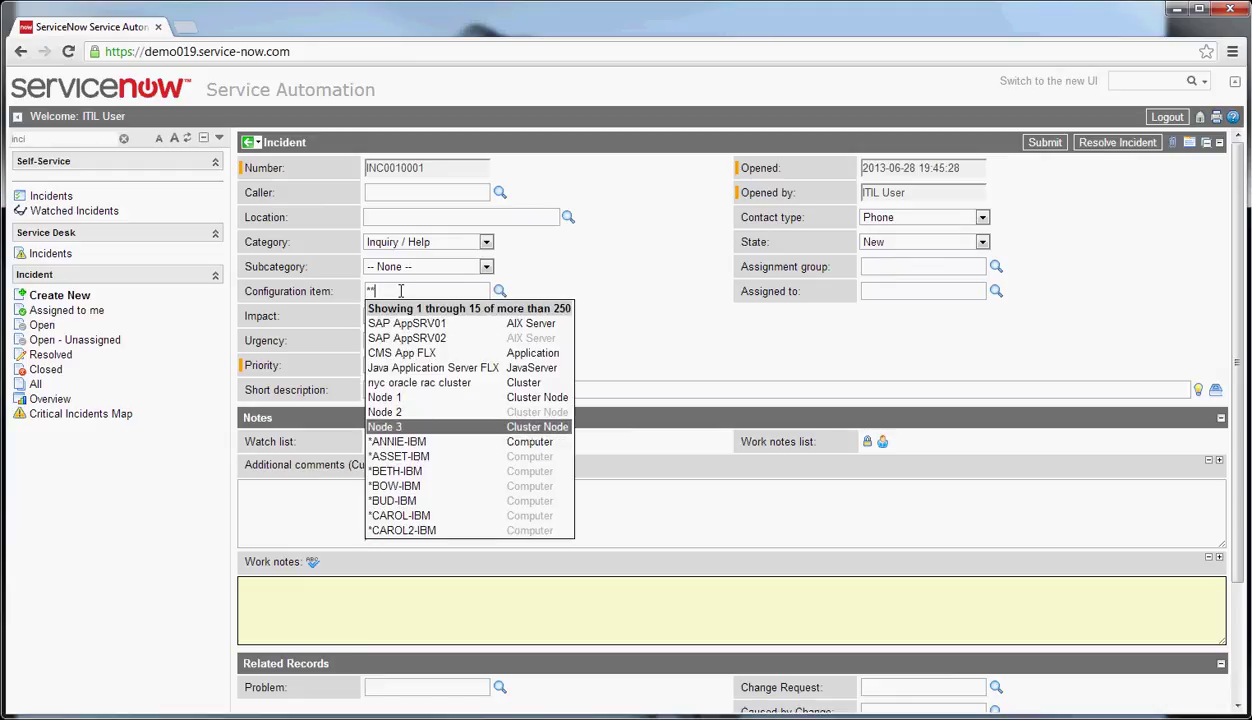
key(Down)
key(Down)
key(Down)
key(Down)
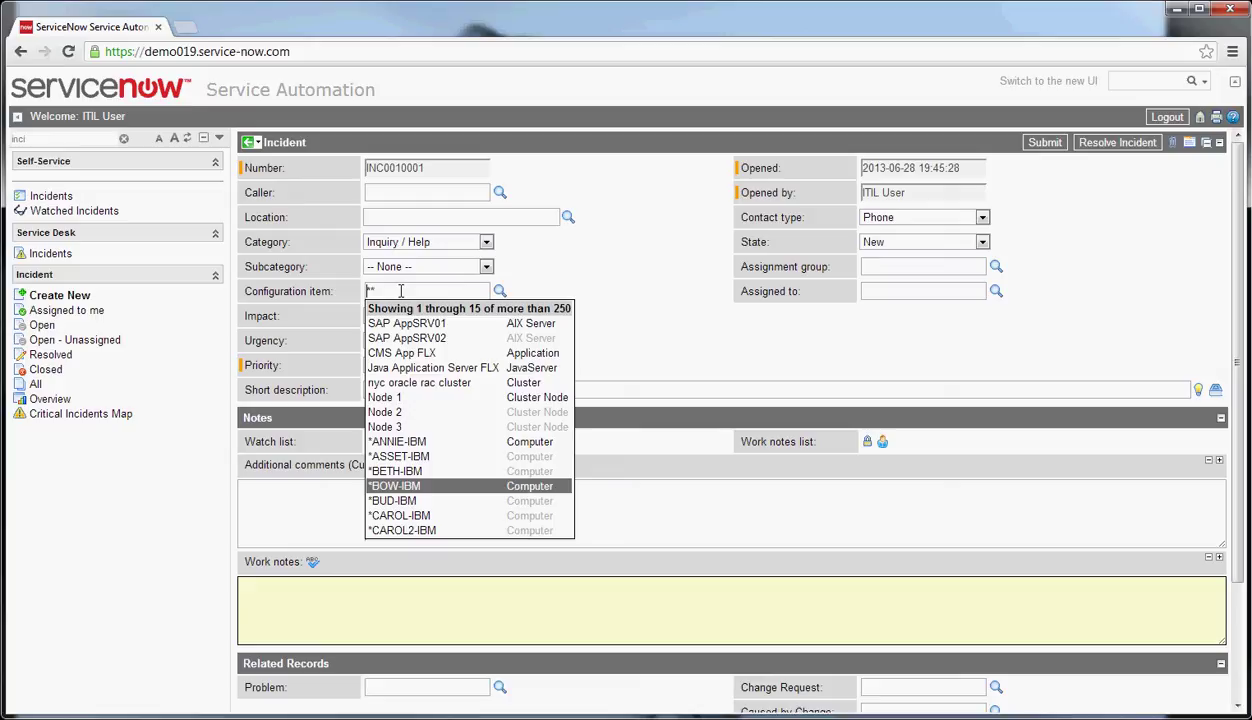
key(Up)
key(Up)
key(Up)
key(Up)
key(Up)
key(Up)
key(Up)
key(Up)
key(Up)
key(Up)
key(Up)
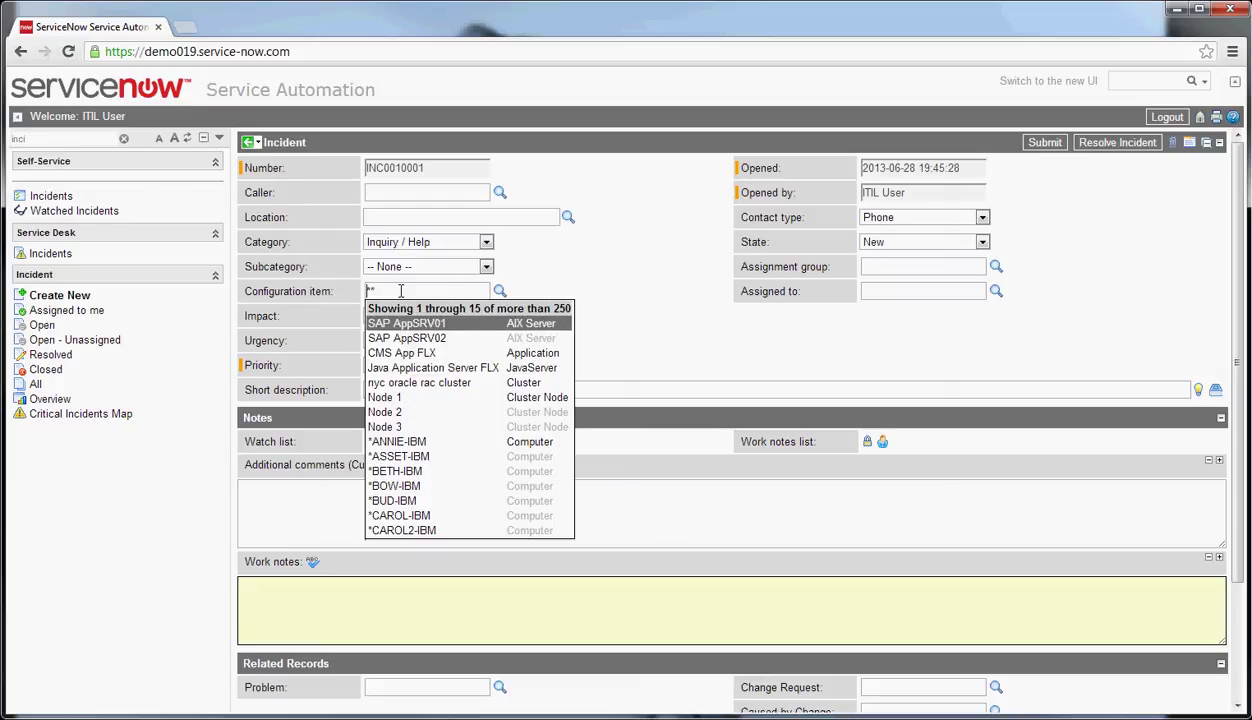
key(Down)
key(Down)
key(Down)
key(Down)
key(Down)
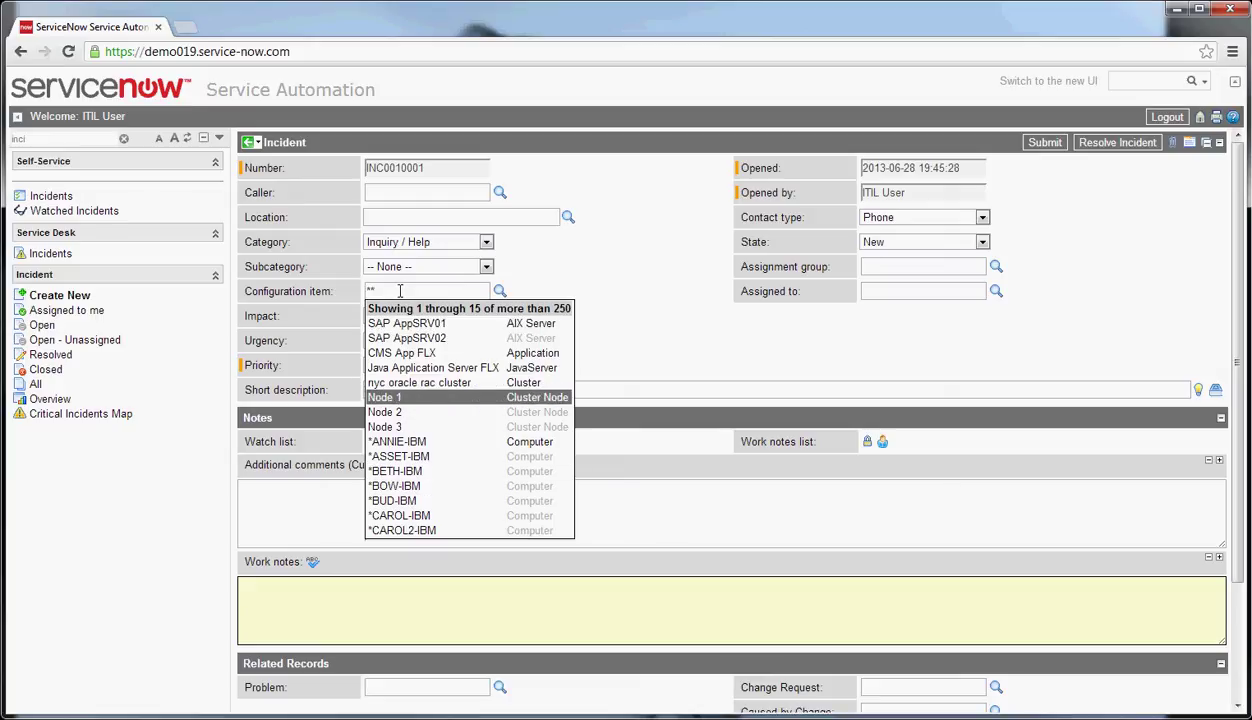
click(410, 441)
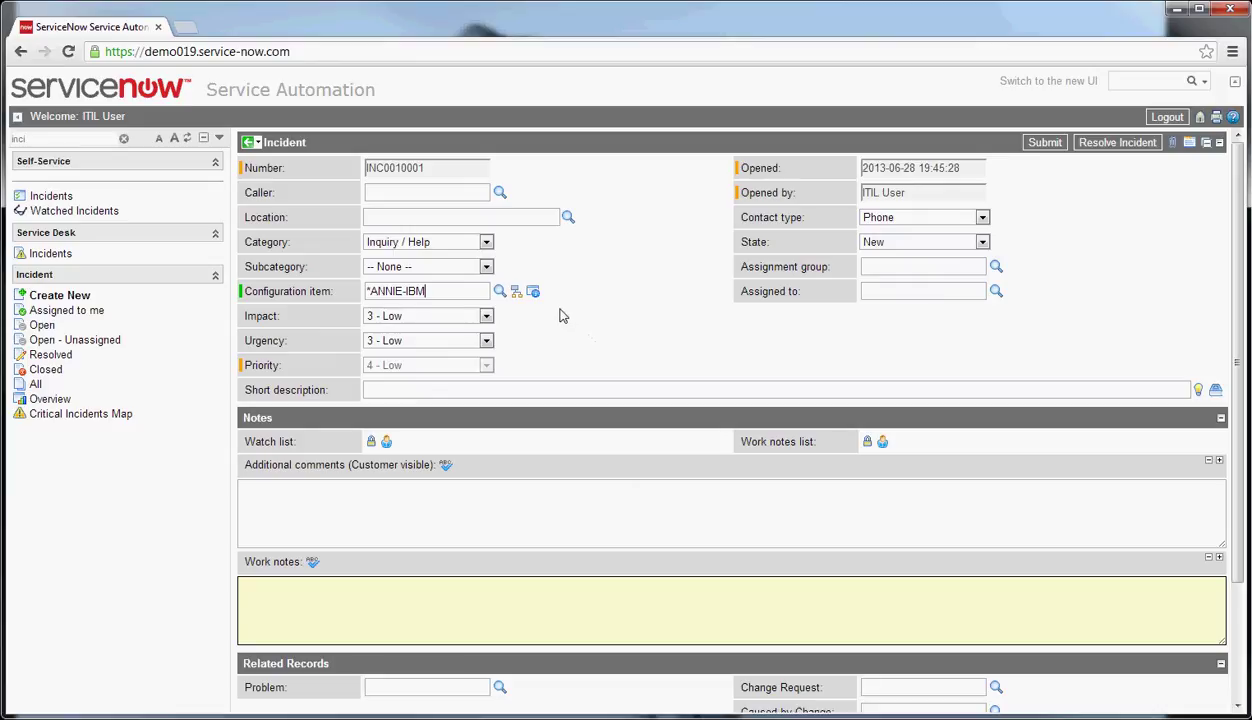
Open the configuration item's record from the incident and preview the details of its assigned user
mouse_move(534, 297)
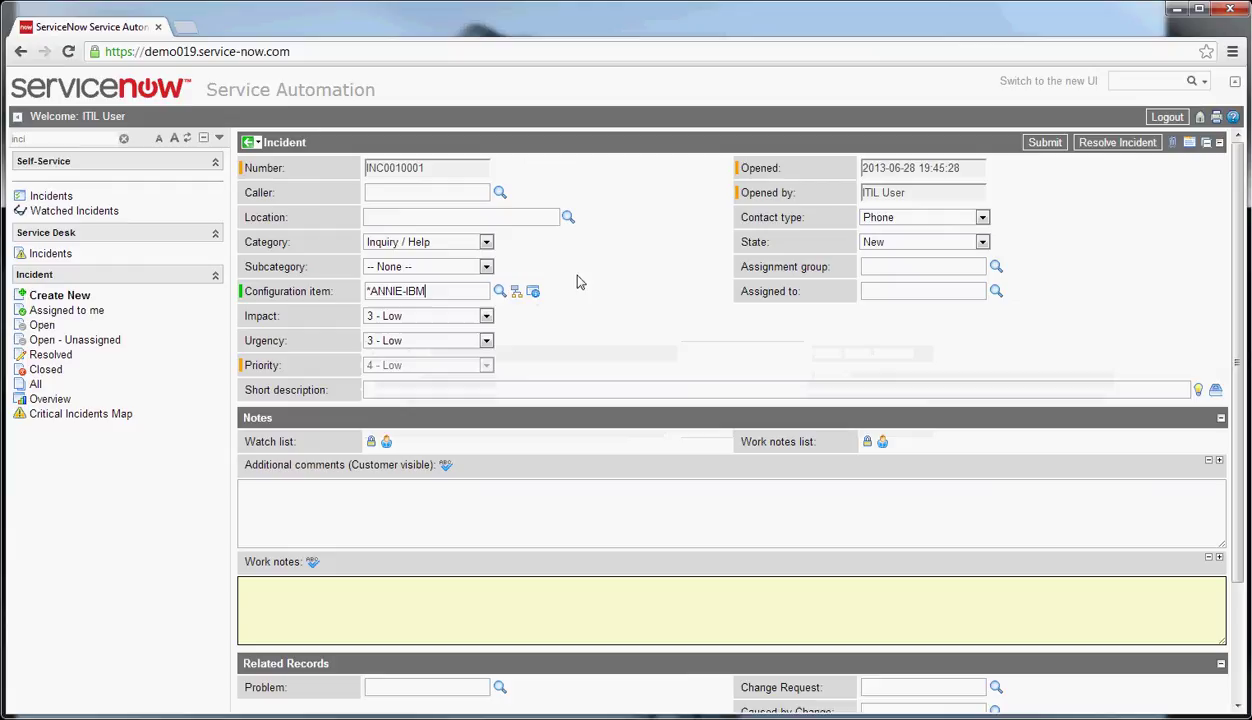
click(534, 291)
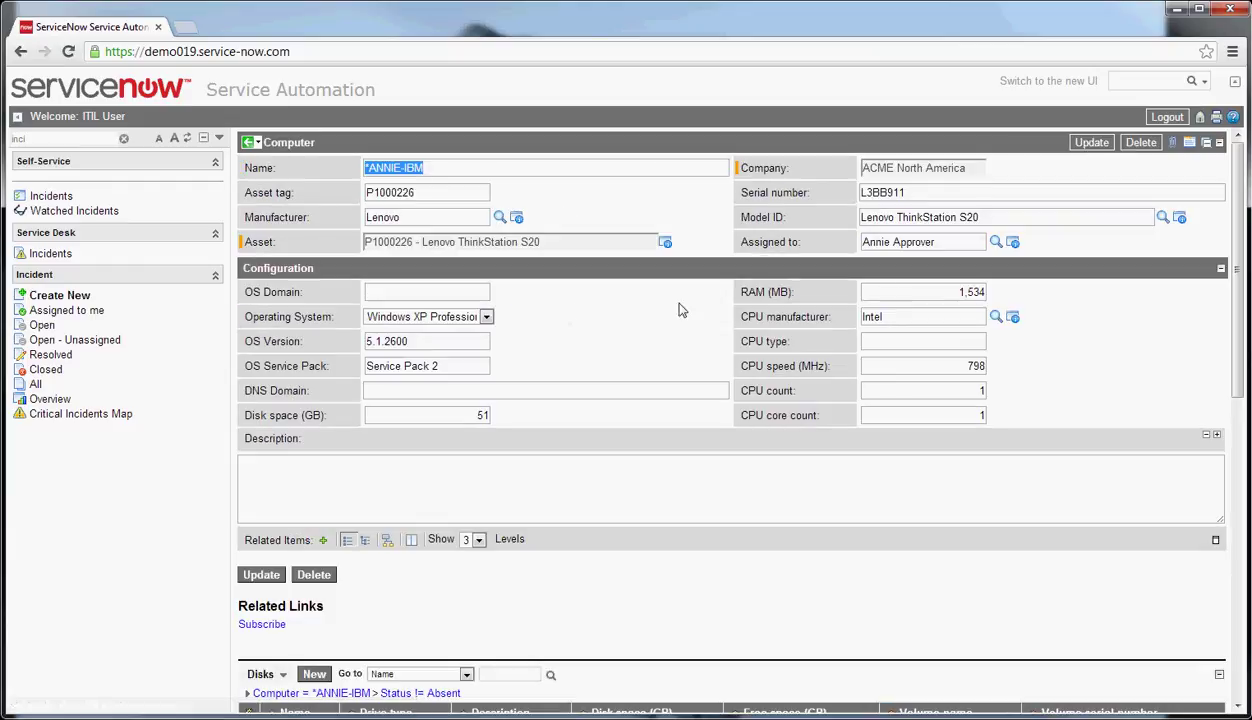
mouse_move(1016, 247)
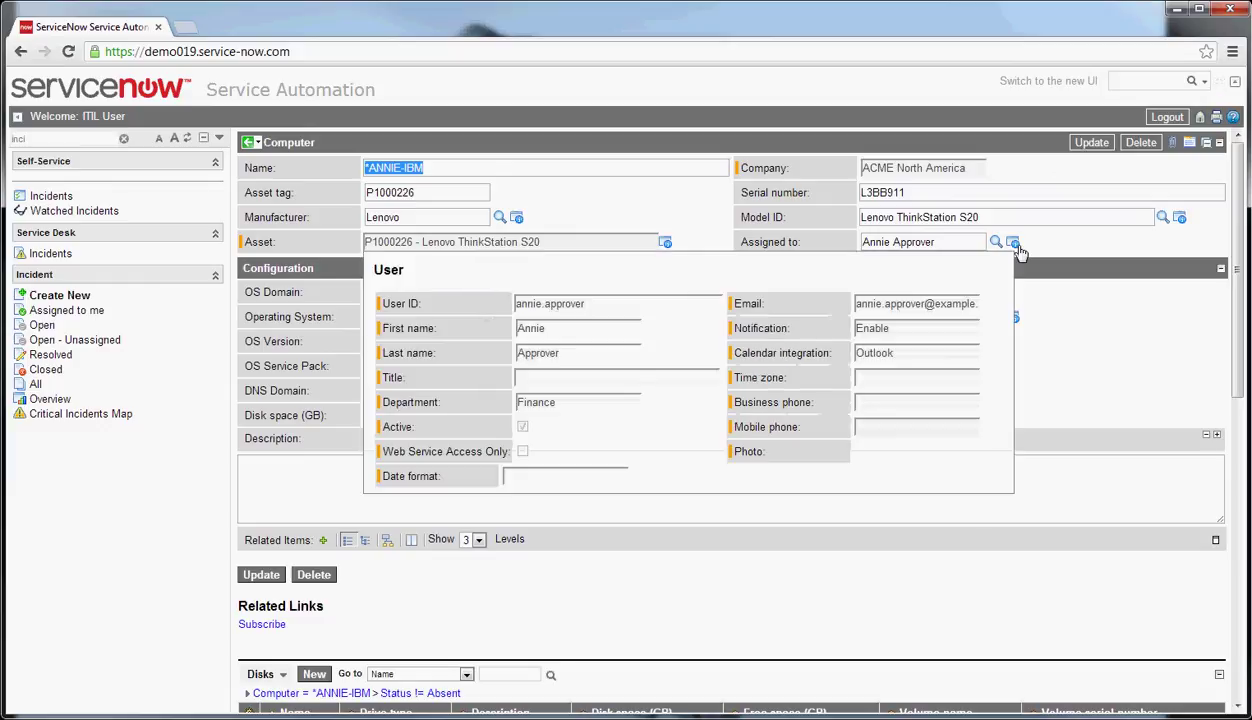
click(1014, 320)
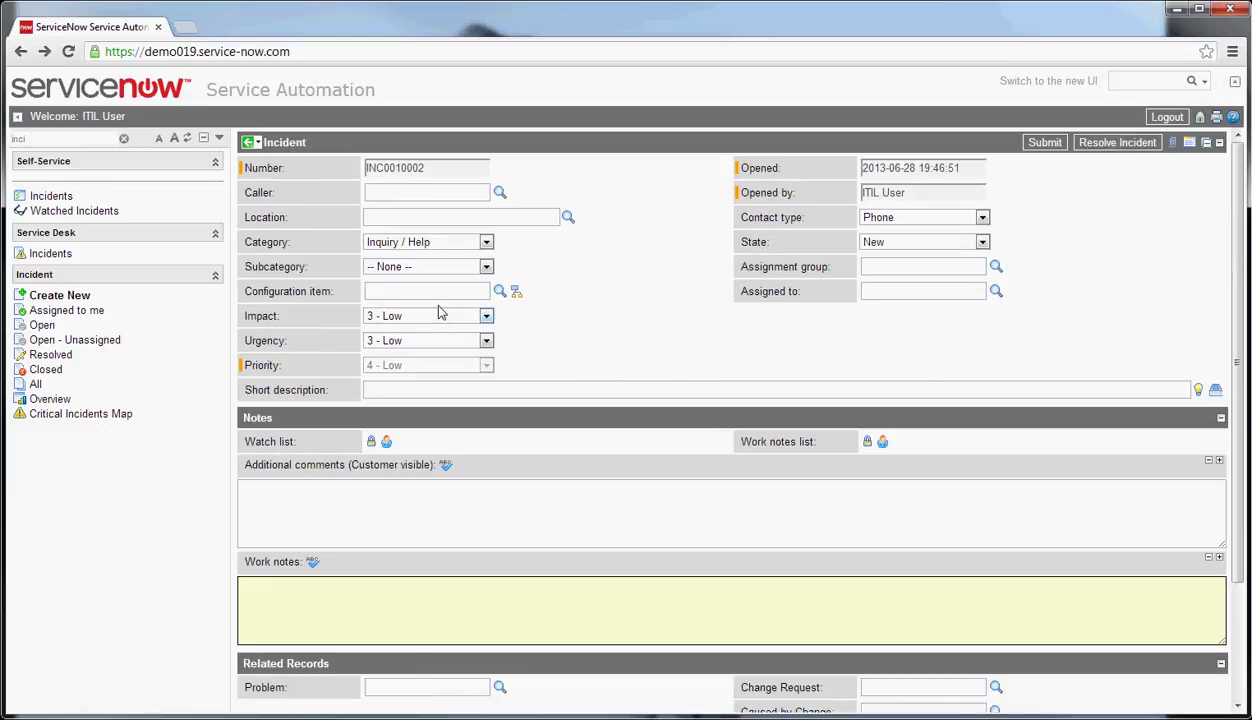
Look up "*annie" and set the blank incident form's configuration item to *ANNIE-IBM
click(448, 285)
text(*annie)
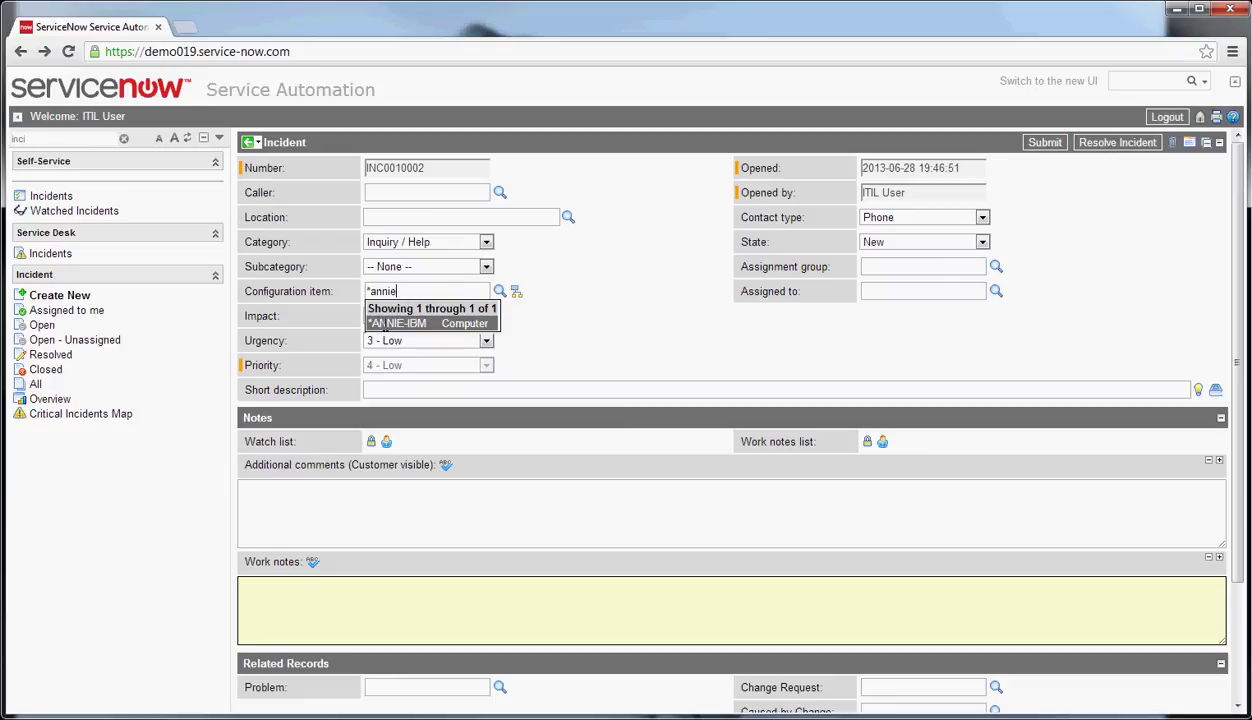
click(405, 323)
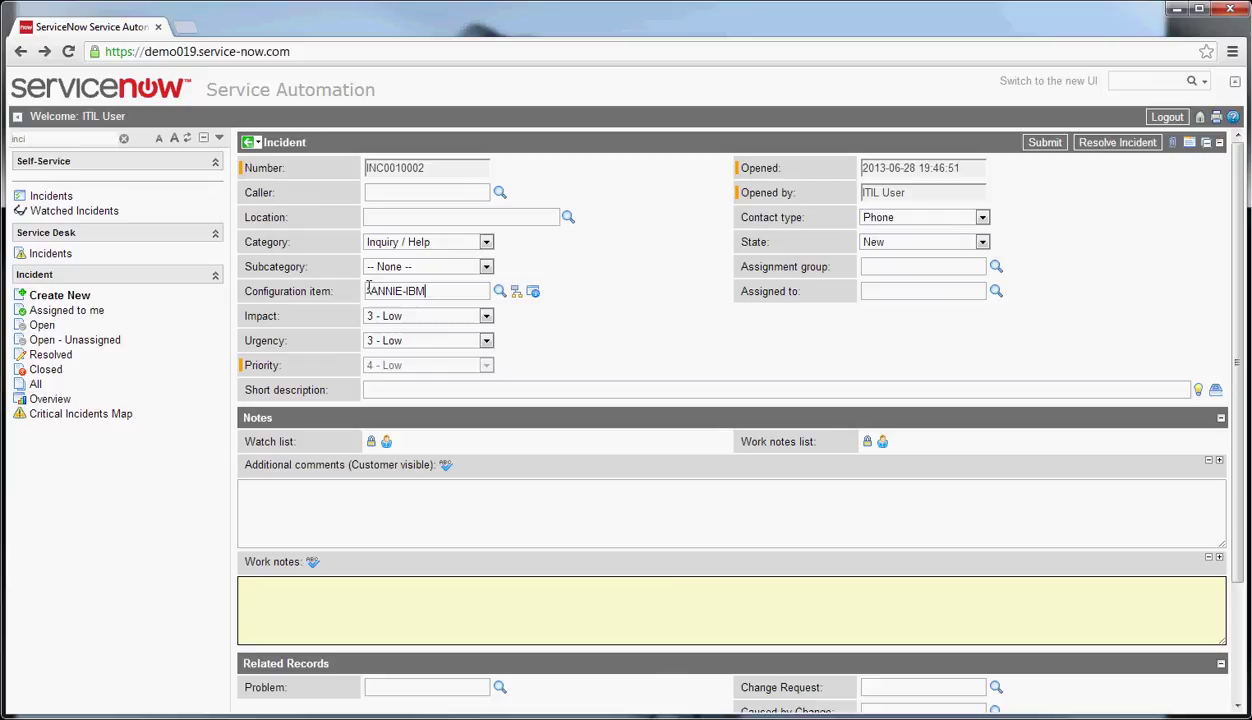
Filter the application navigator by "change" and open a new change request form
double_click(40, 137)
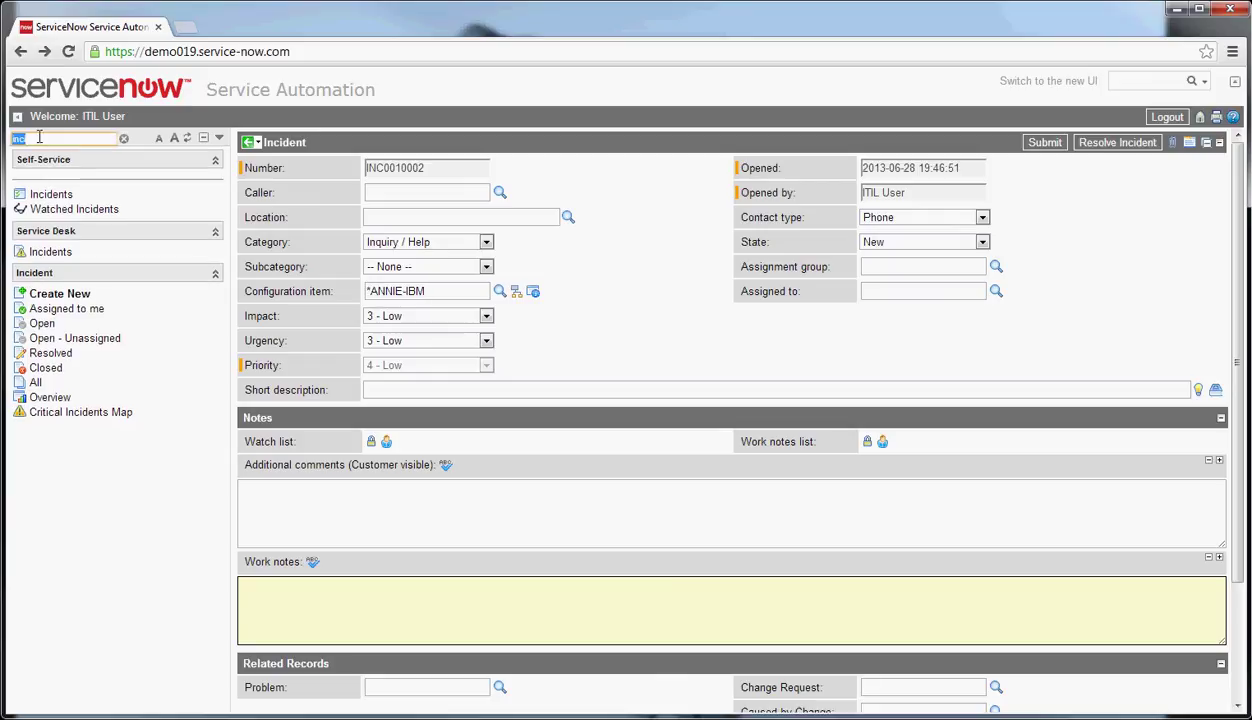
key(BackSpace)
text(change)
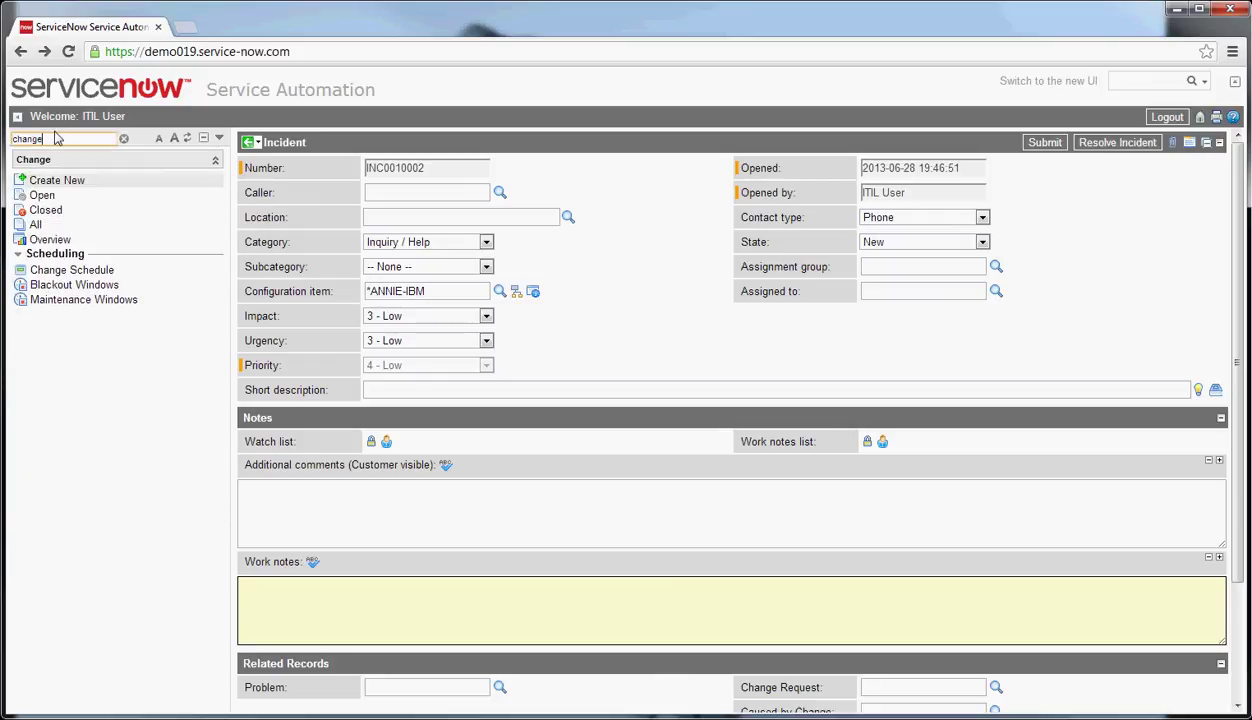
click(60, 181)
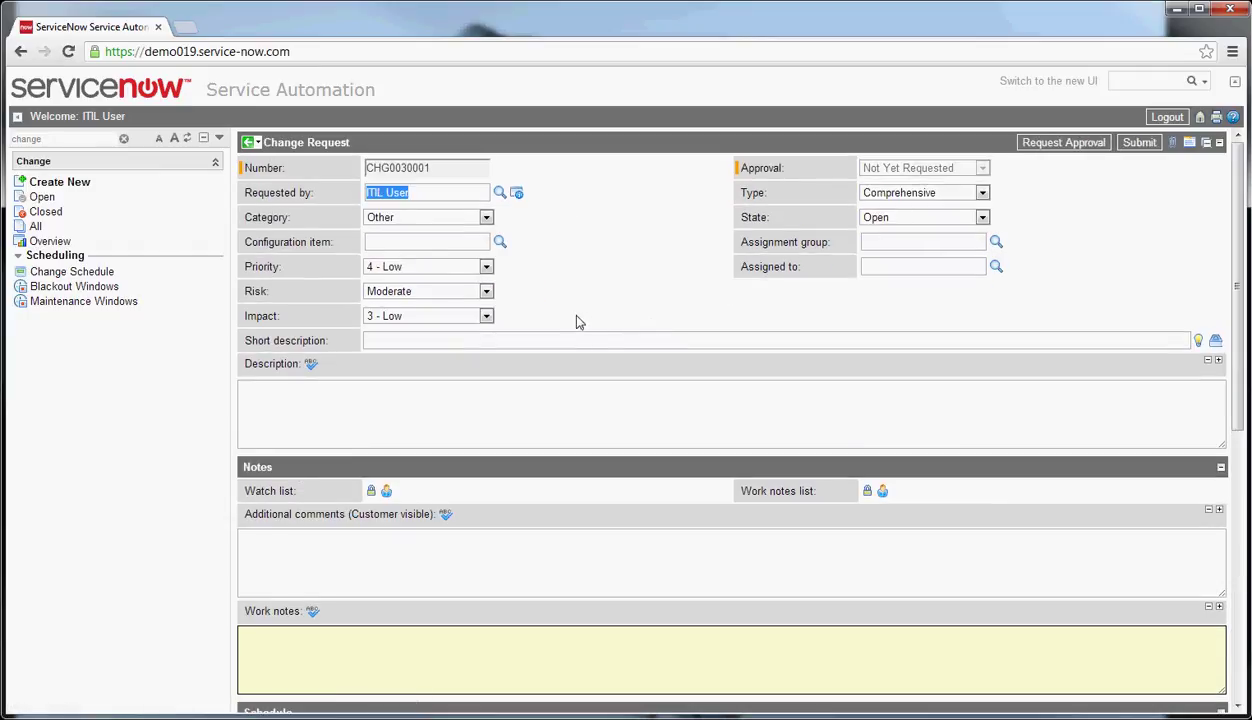
Set the change request's configuration item to *ANNIE-IBM and save the record without leaving the form
click(424, 242)
text(asm)
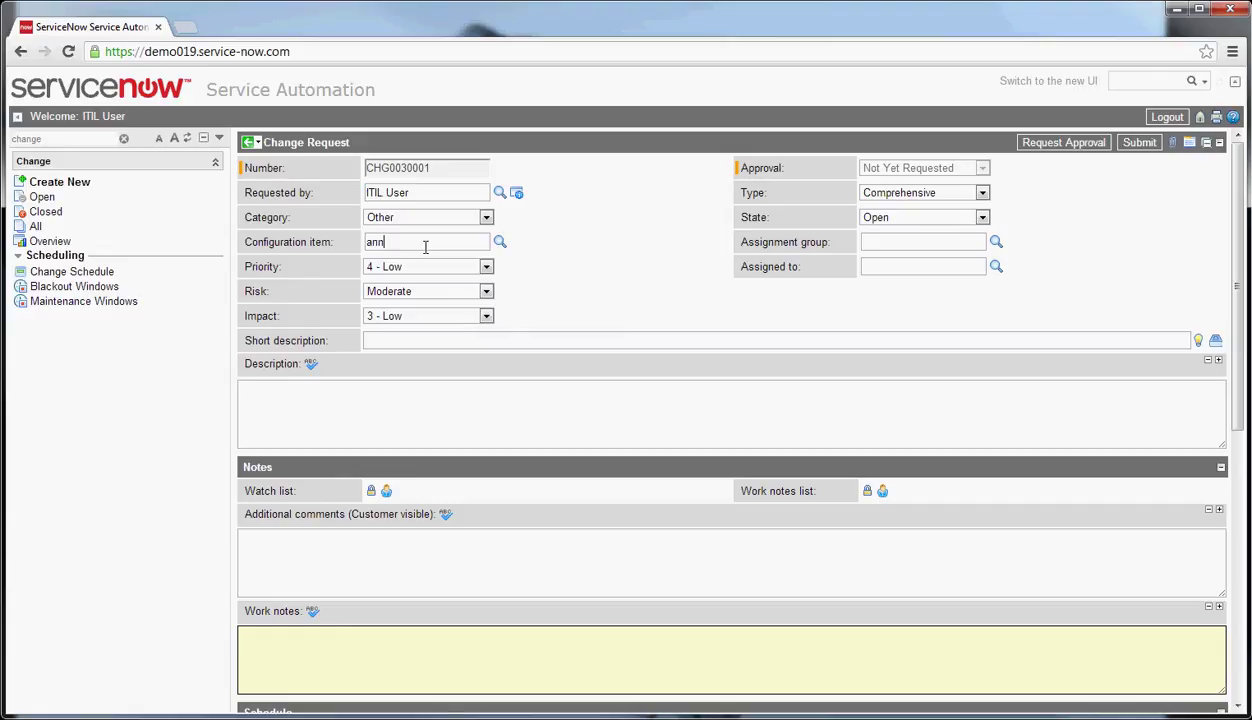
key(BackSpace)
key(BackSpace)
key(BackSpace)
text(*annie)
click(425, 266)
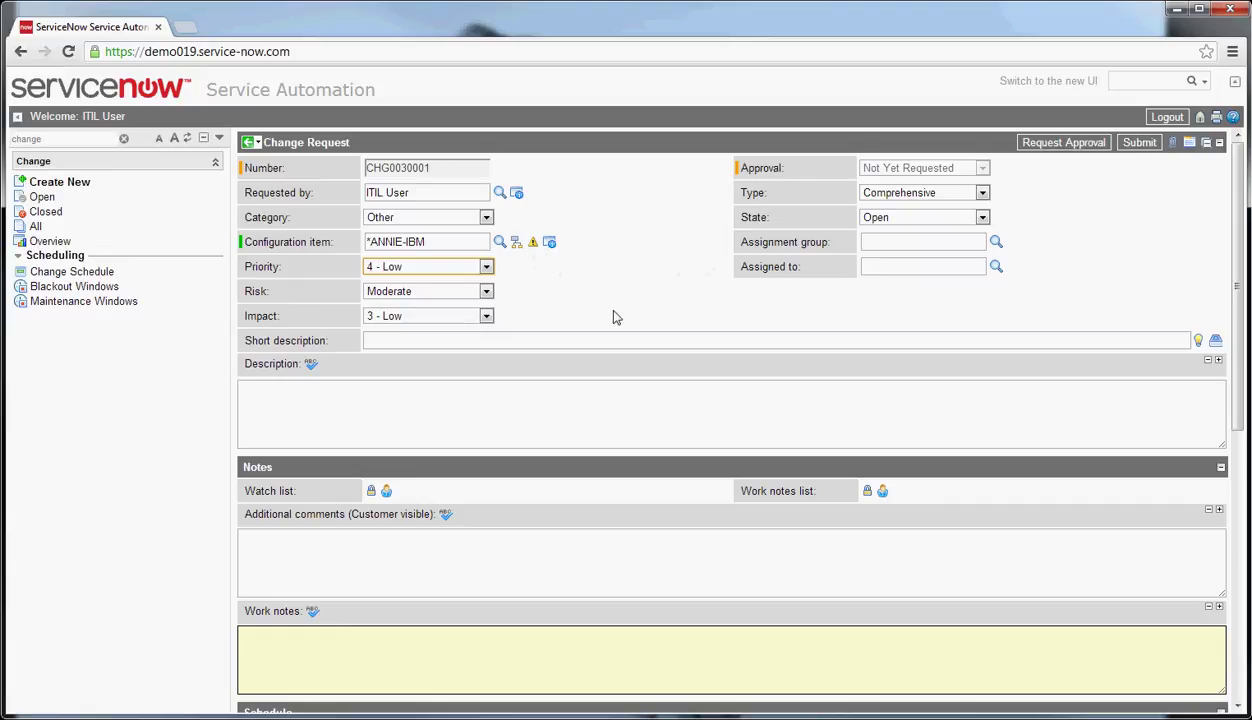
right_click(976, 148)
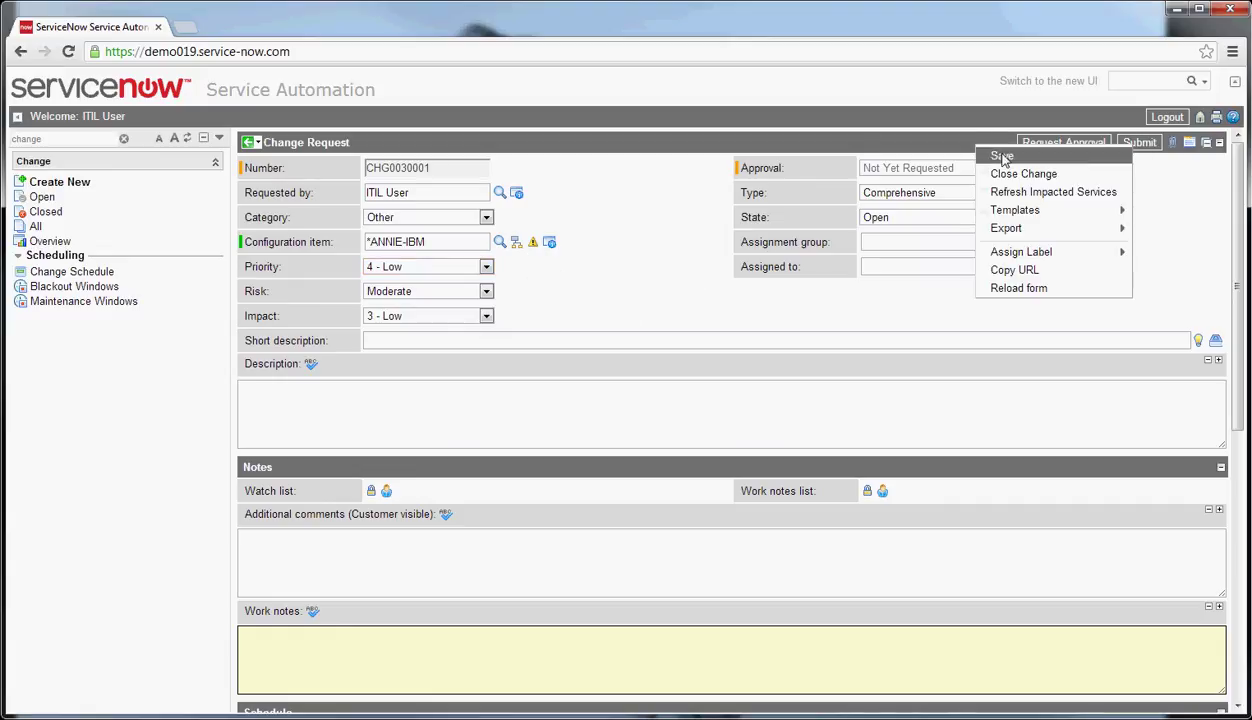
click(1001, 159)
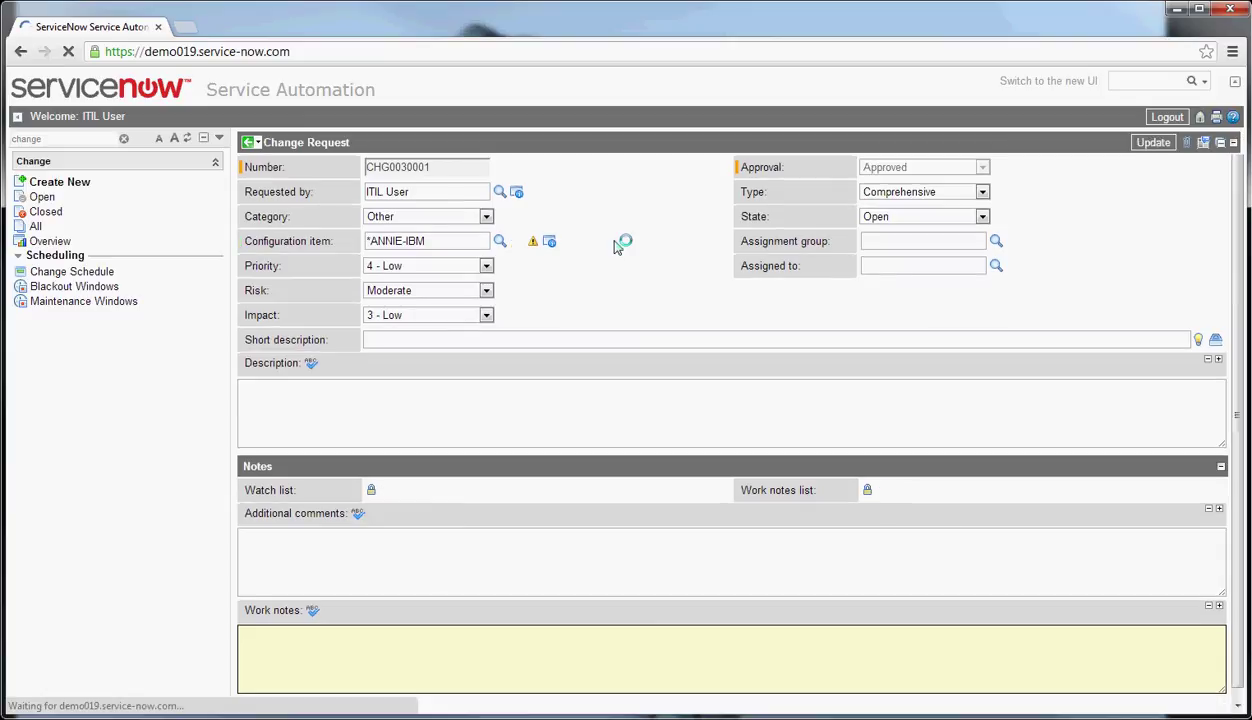
Show the other active tasks affecting the configuration item and open the listed incident to examine it
click(533, 244)
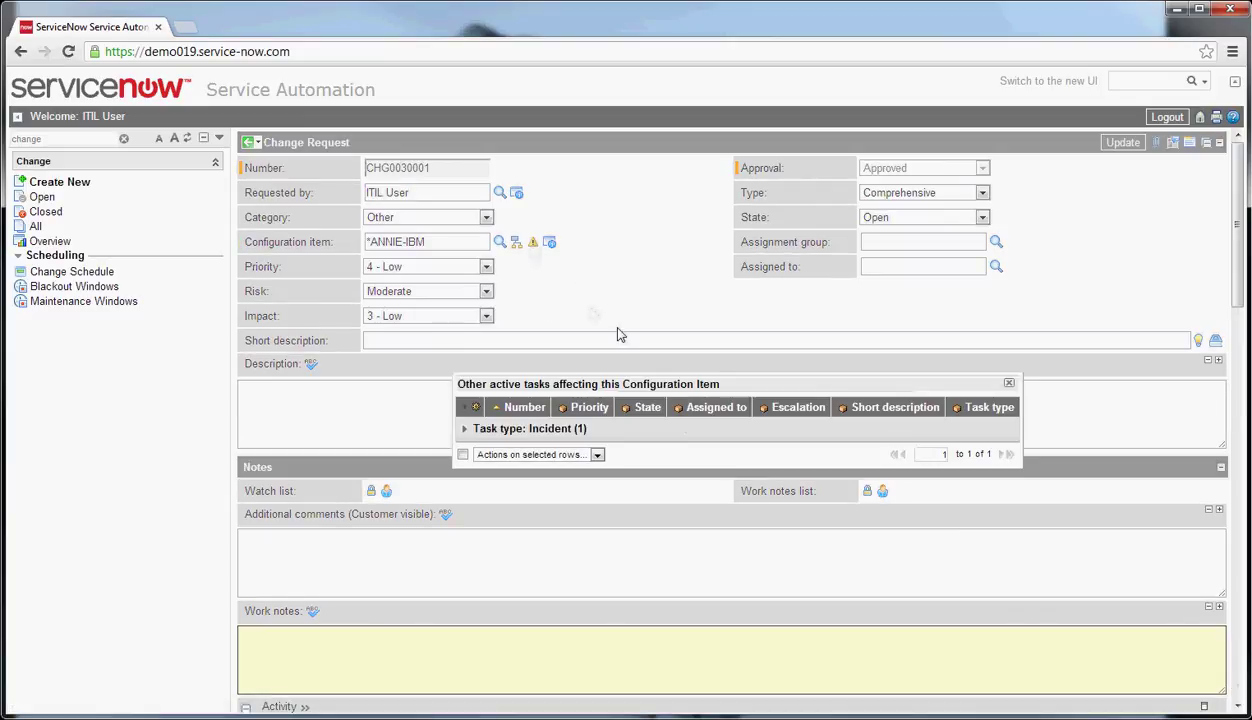
click(464, 429)
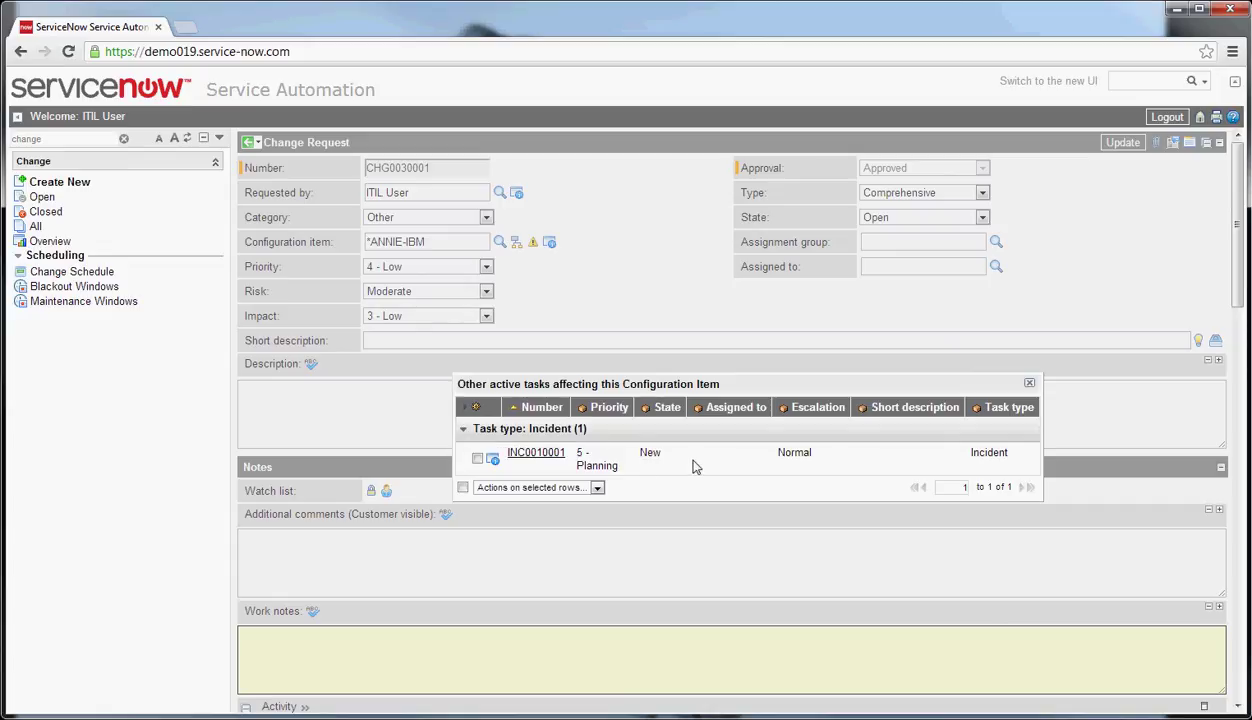
click(518, 452)
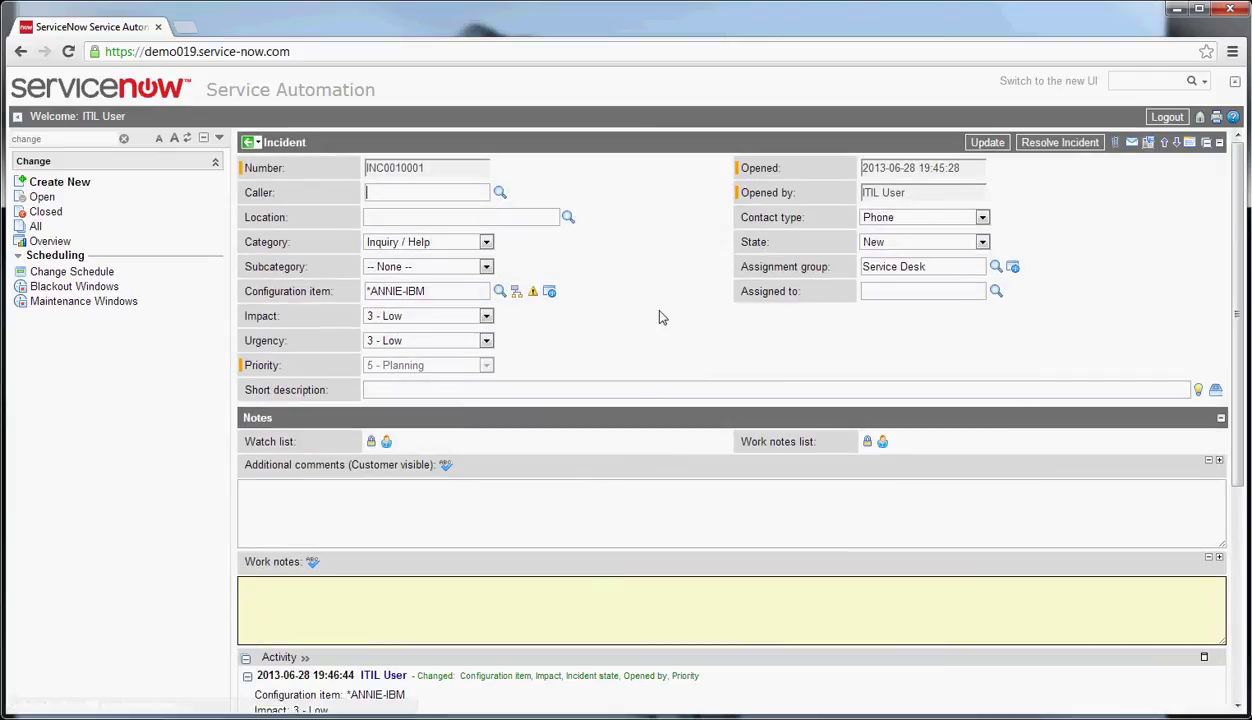
scroll(660, 312, down, 2)
scroll(660, 310, up, 2)
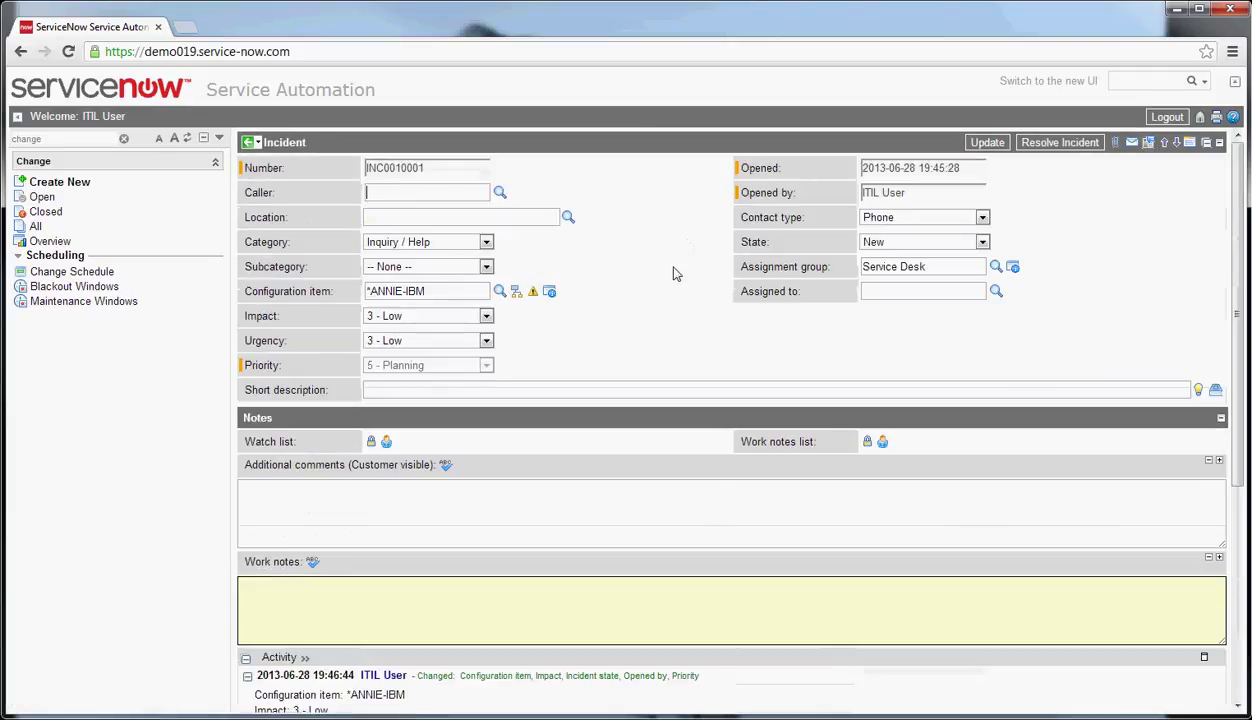
Return to the change request and examine its Affected CIs and other related lists
key(alt+Left)
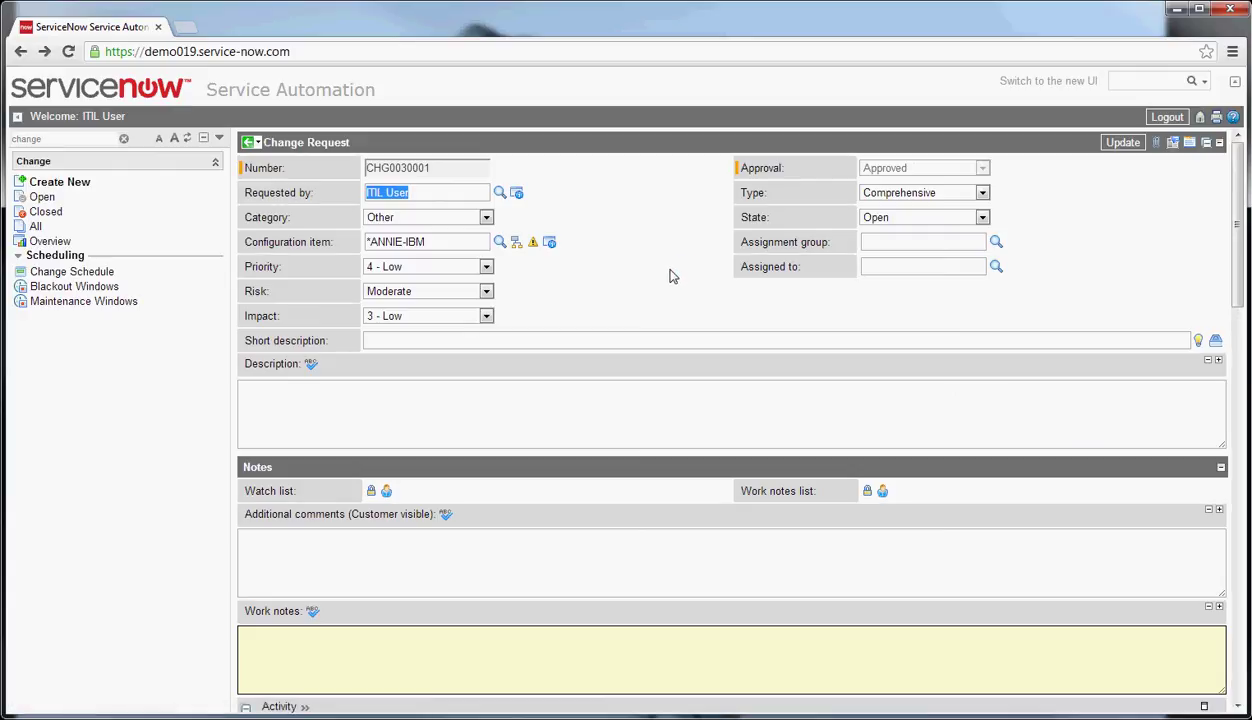
scroll(670, 276, down, 12)
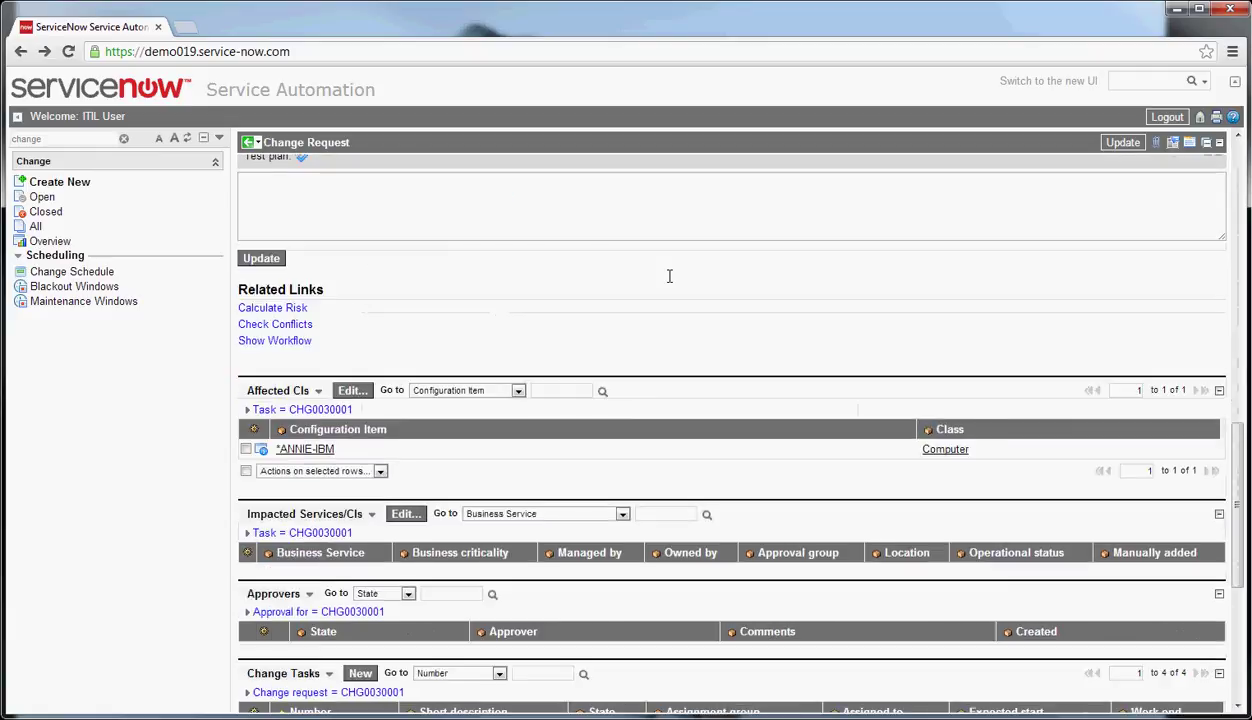
scroll(670, 276, up, 12)
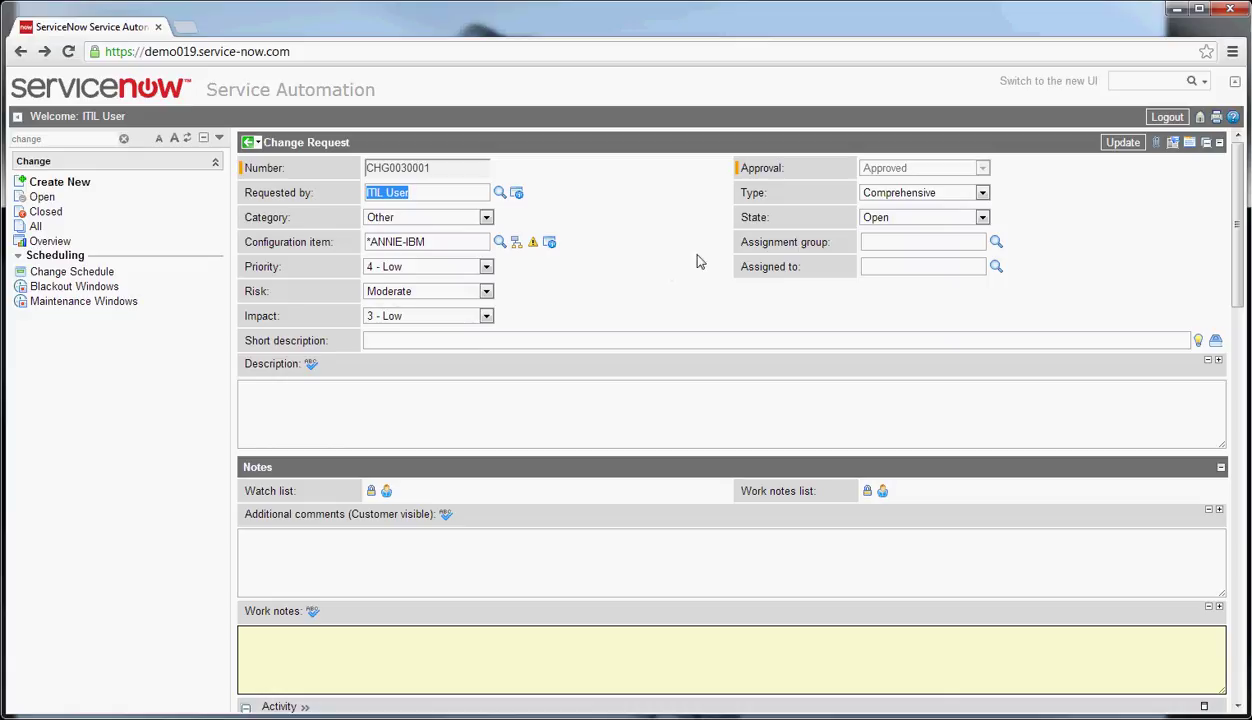
Add *BETH-IBM, *BOW-IBM, *BUD-IBM, *CAROL-IBM and *CAROL2-IBM to the change request's Affected CIs, save the selection and check the list
scroll(662, 276, down, 4)
scroll(660, 278, down, 6)
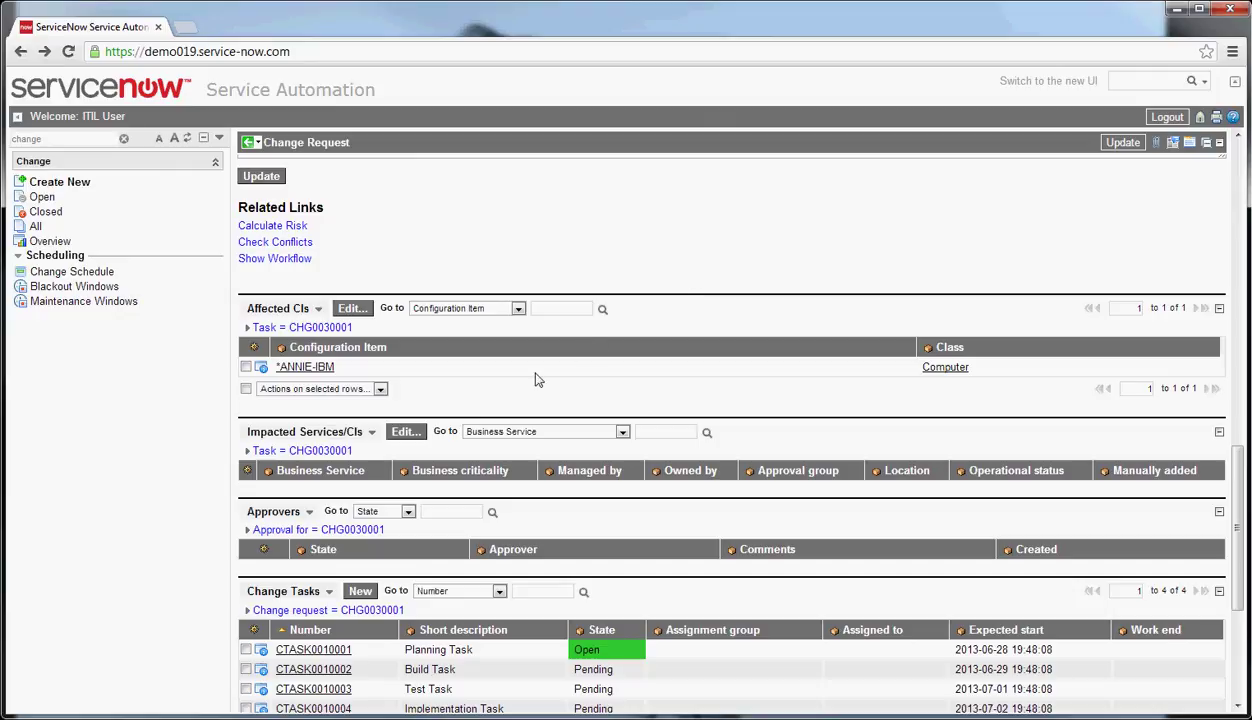
scroll(515, 305, up, 10)
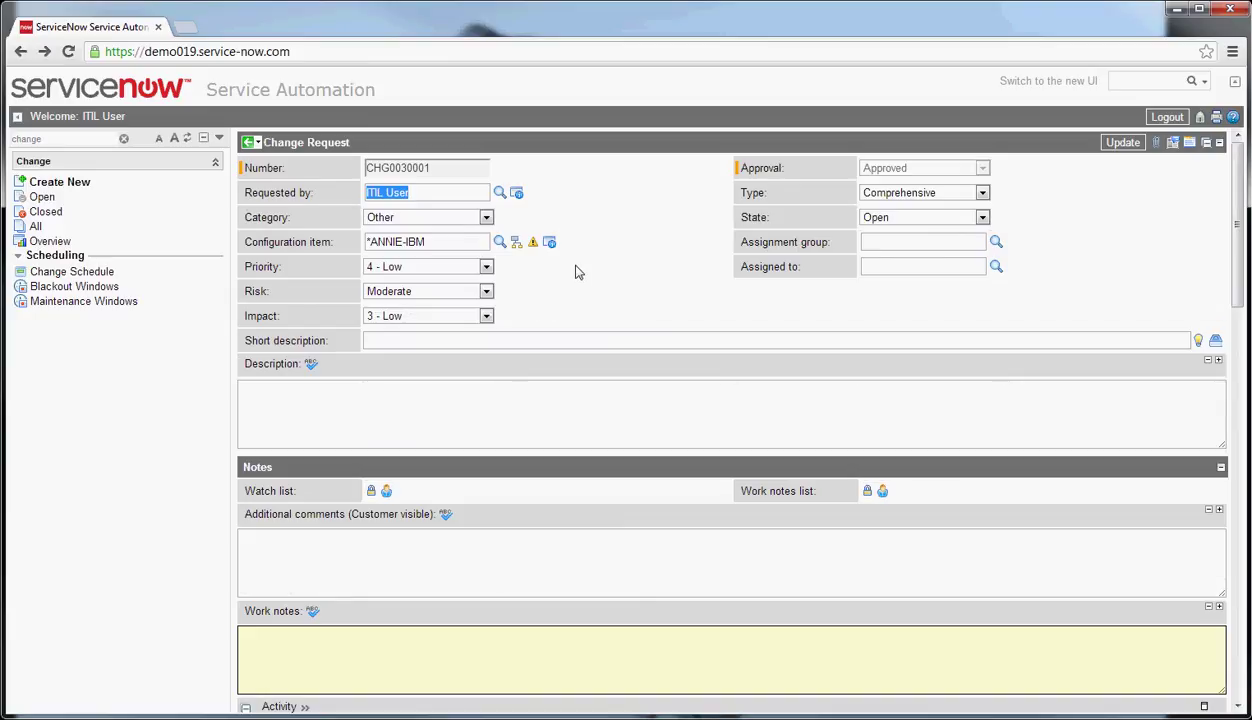
scroll(576, 275, down, 10)
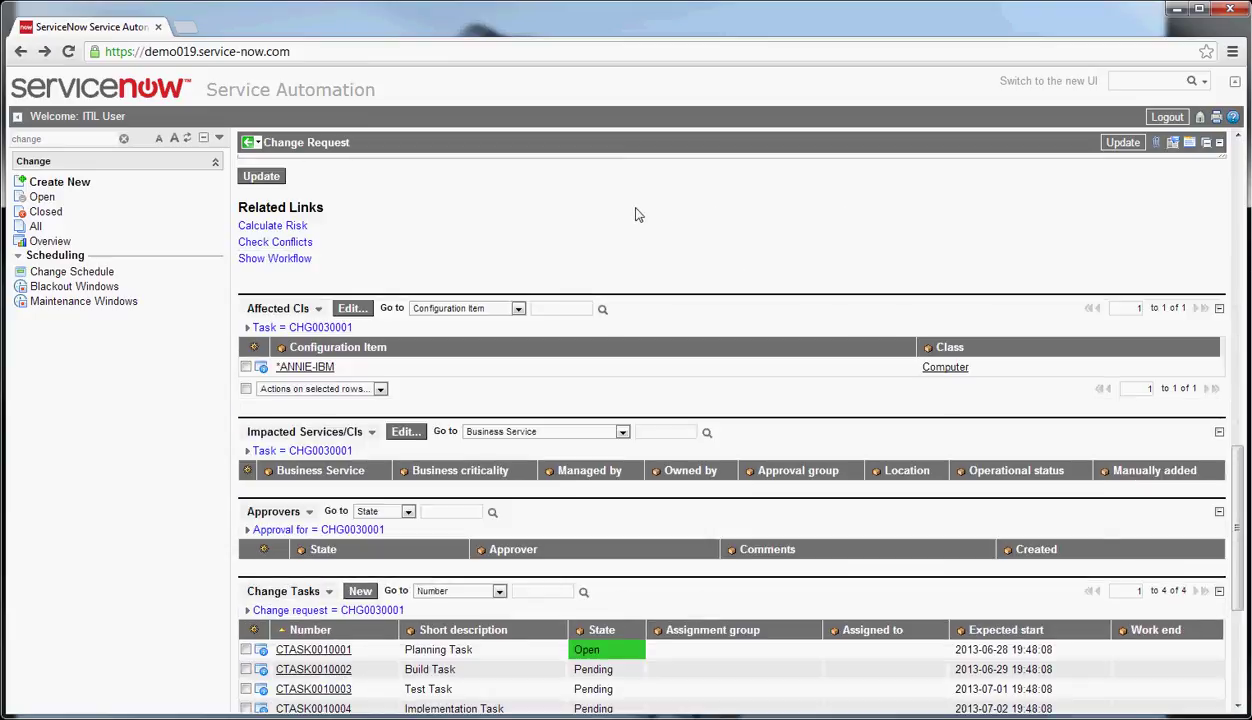
click(355, 308)
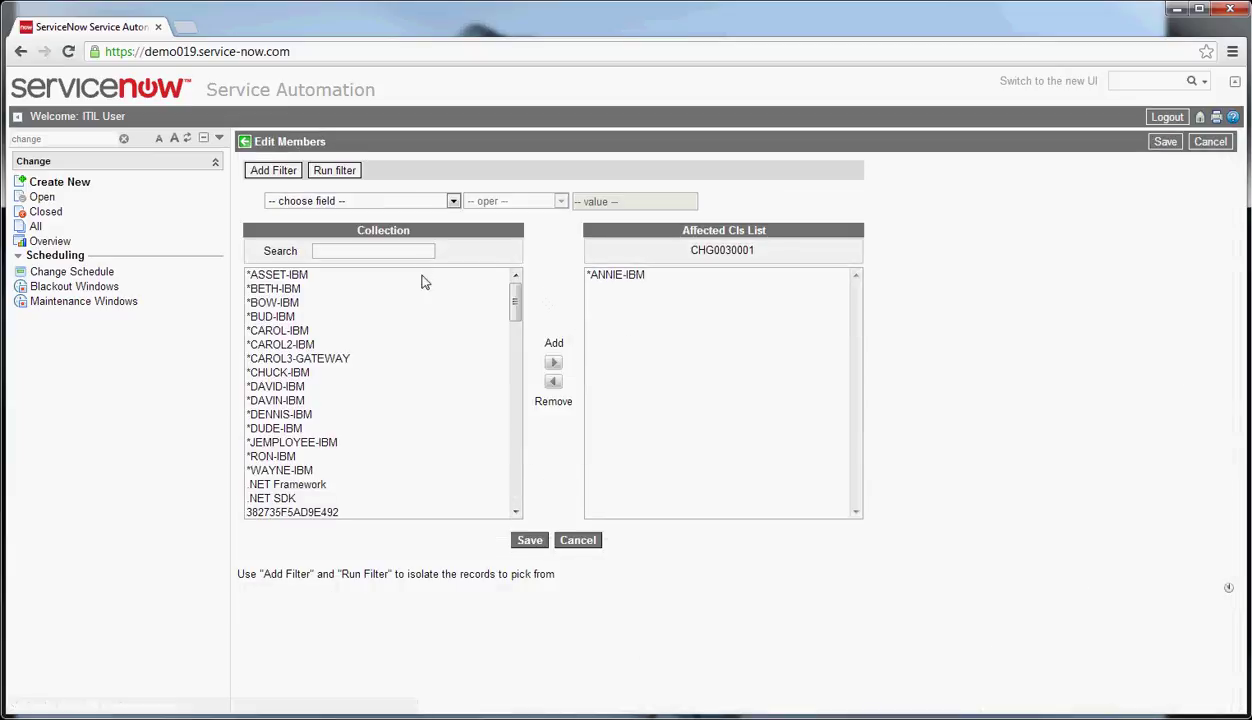
click(297, 288)
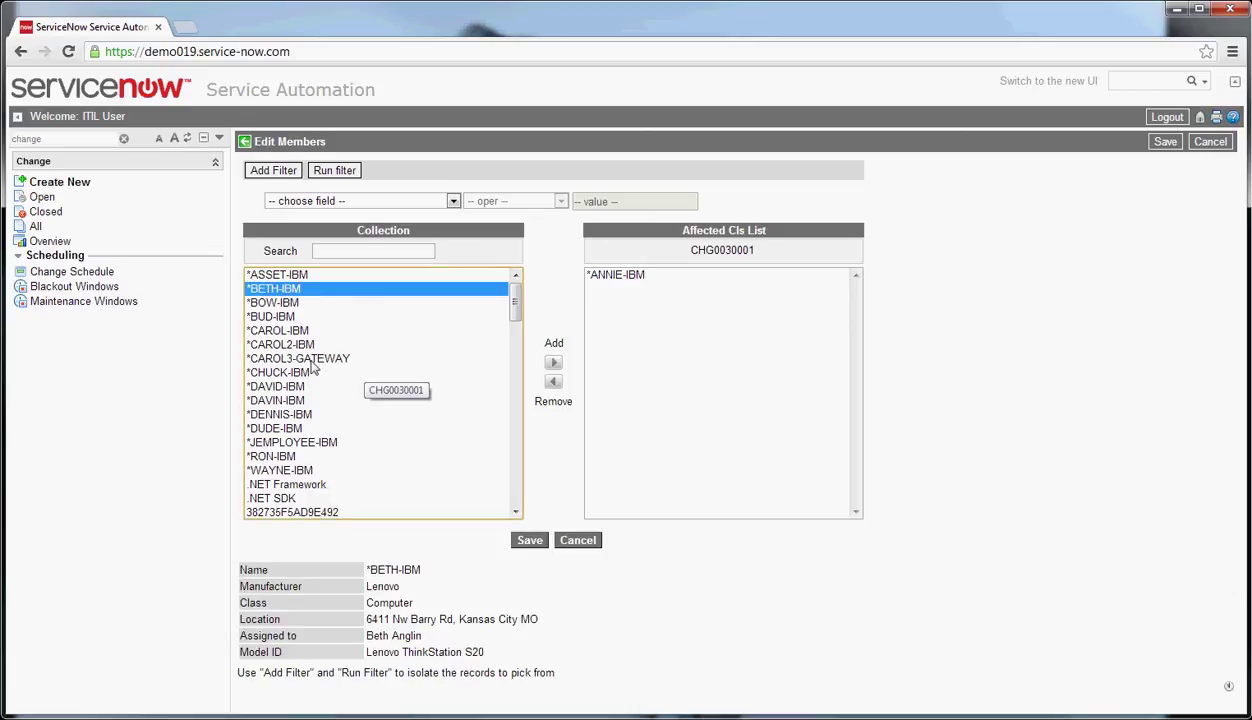
shift+click(303, 345)
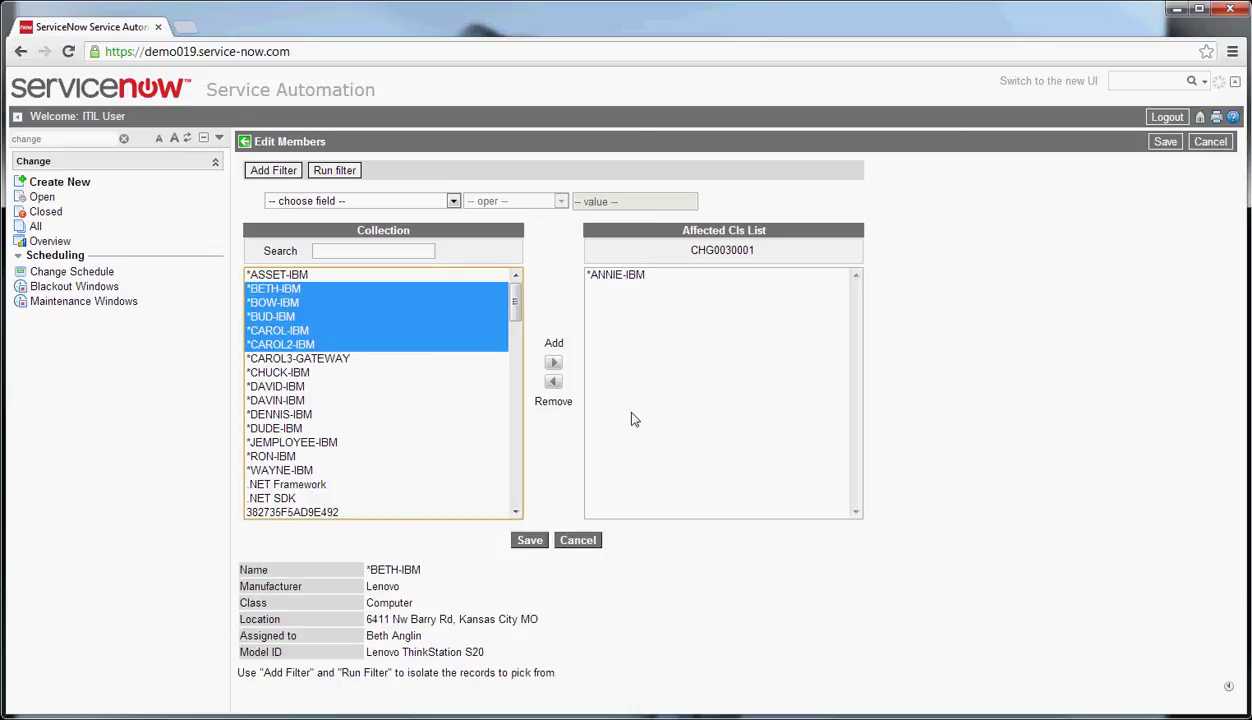
click(553, 362)
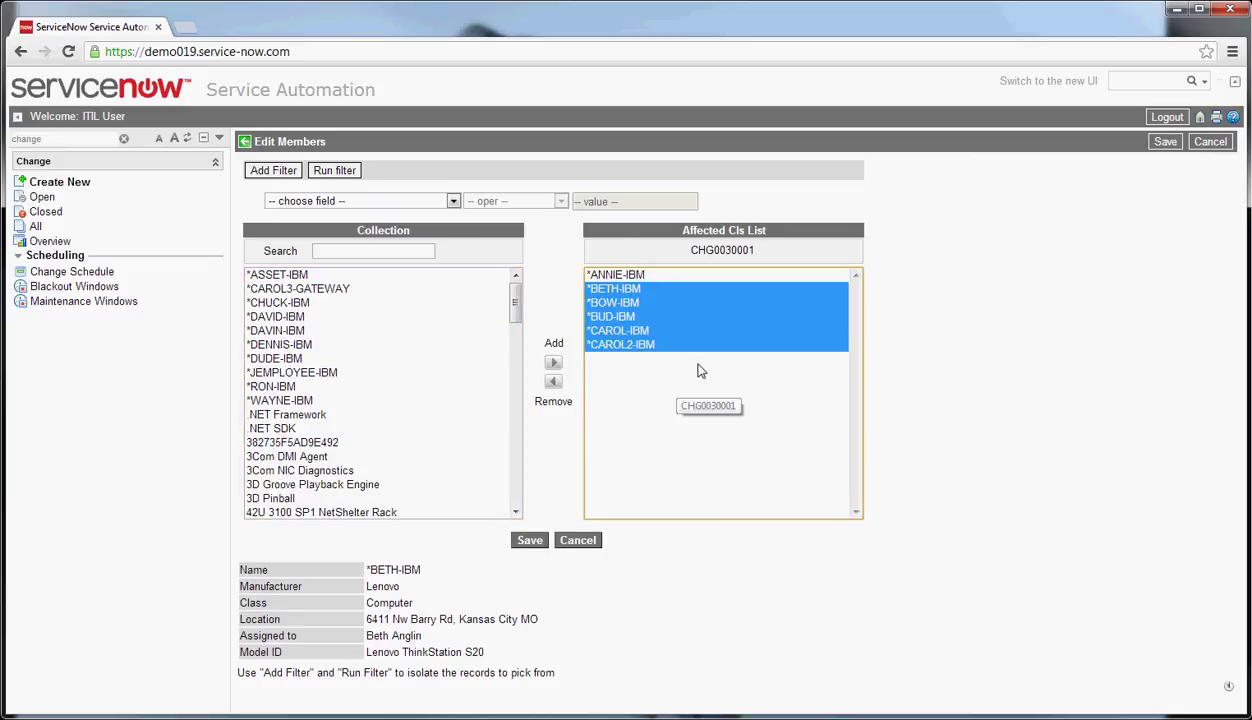
click(533, 544)
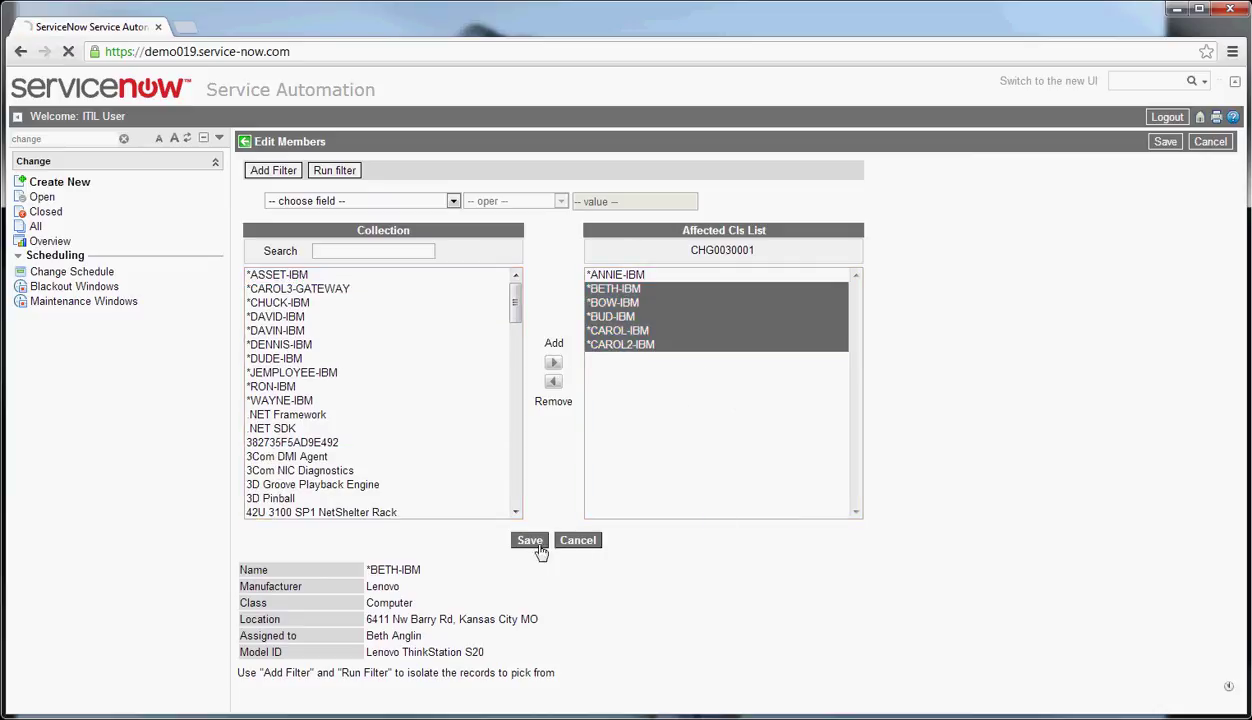
scroll(726, 505, down, 7)
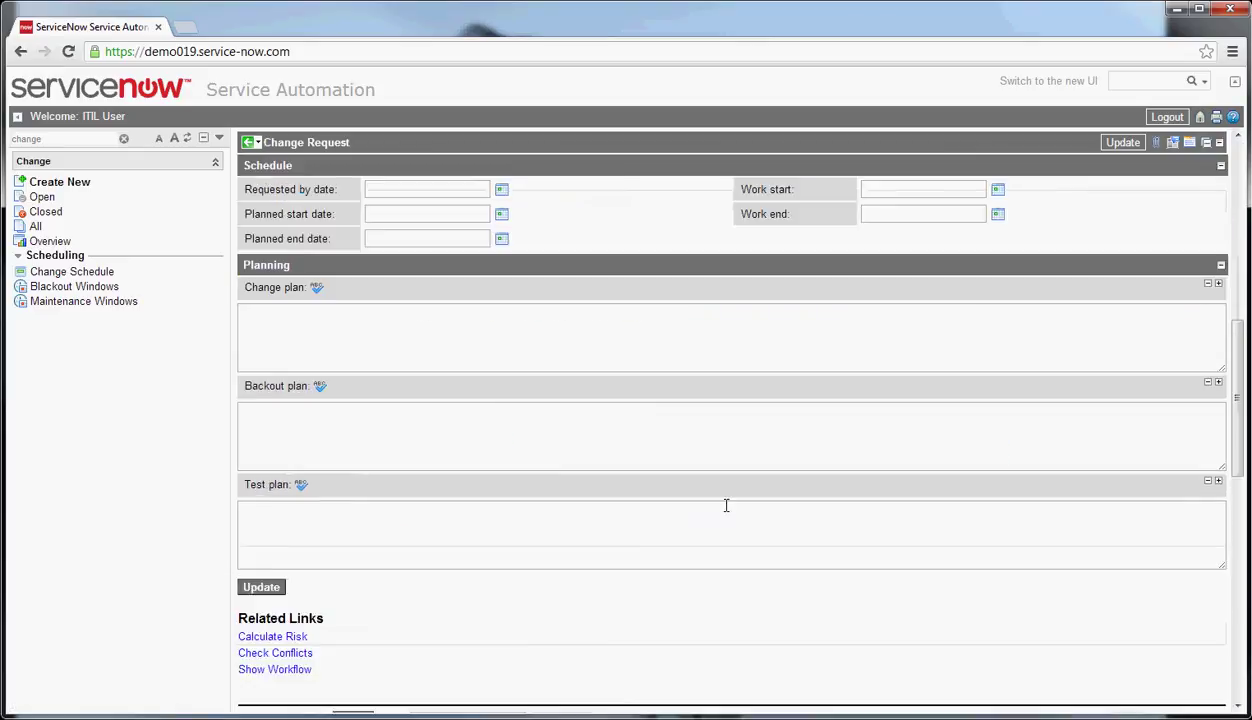
scroll(726, 505, down, 5)
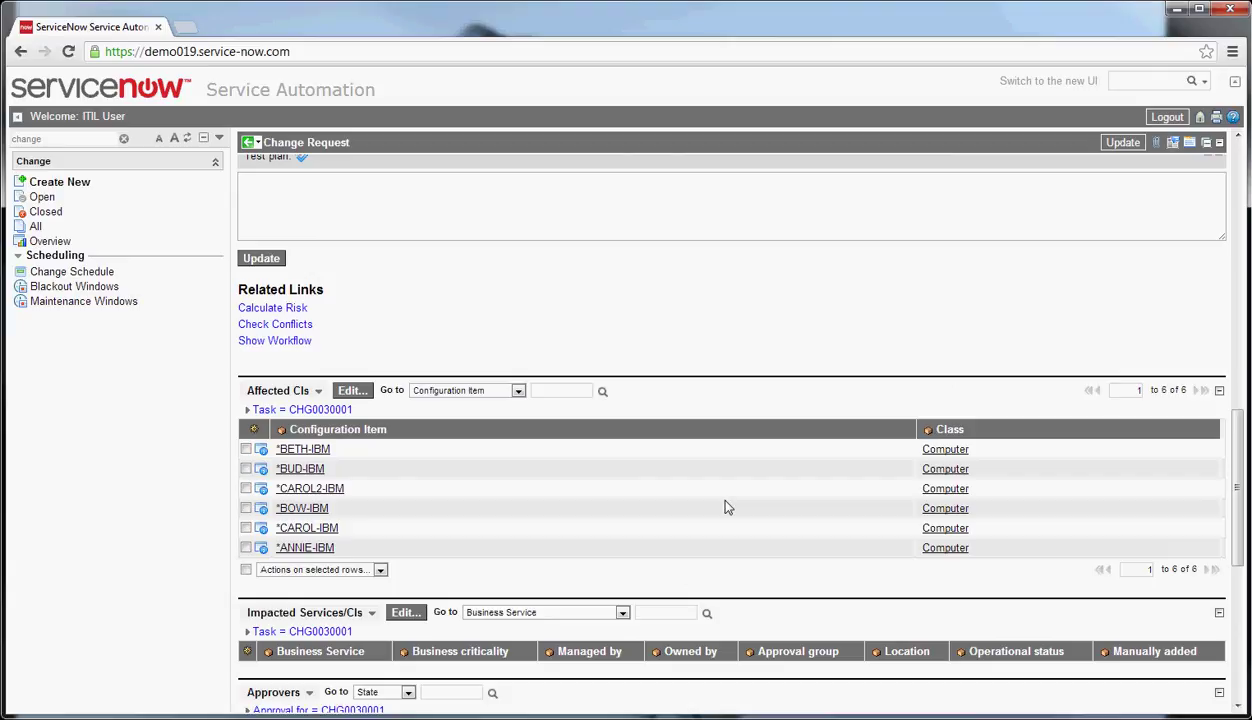
scroll(726, 507, up, 15)
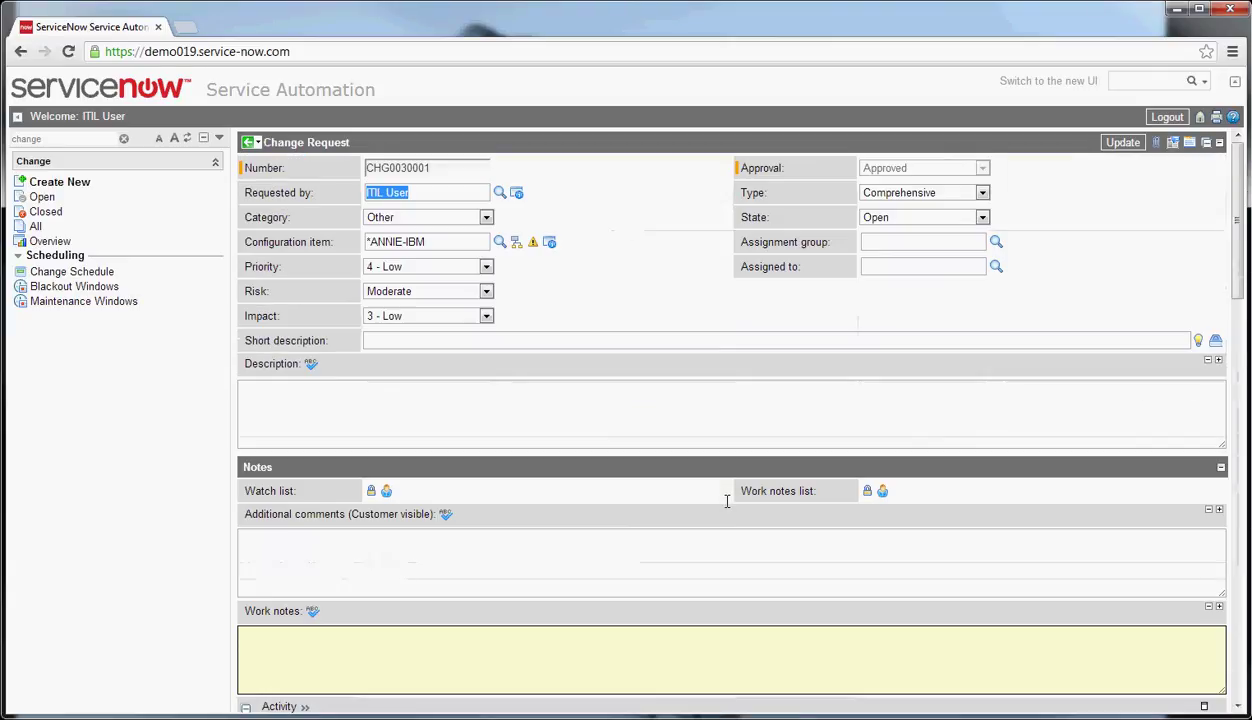